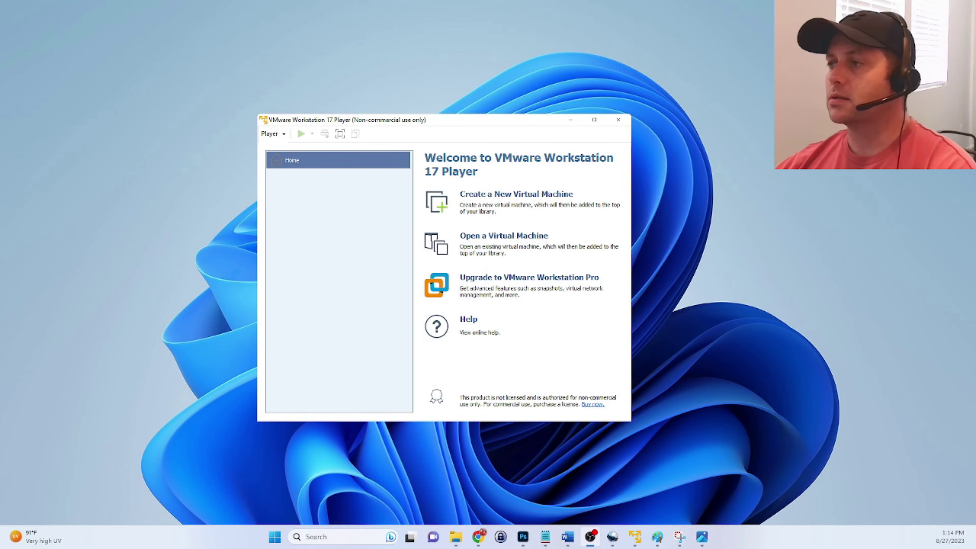
- Start a new virtual machine with the operating system installed later, using Linux with Other Linux 5.x kernel 64-bit as guest
{"action": "key", "text": "alt+Tab"}
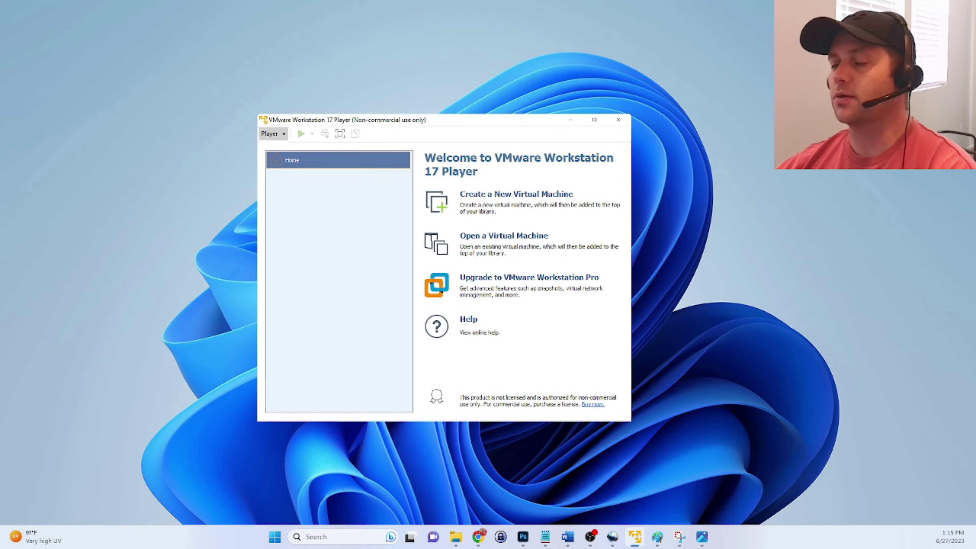
{"action": "left_click", "coordinate": [272, 133]}
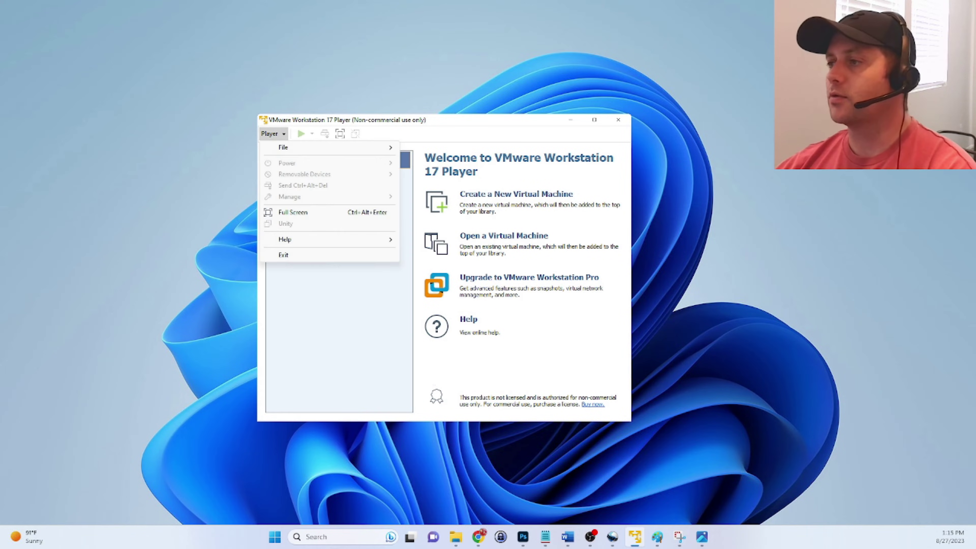
{"action": "mouse_move", "coordinate": [283, 148]}
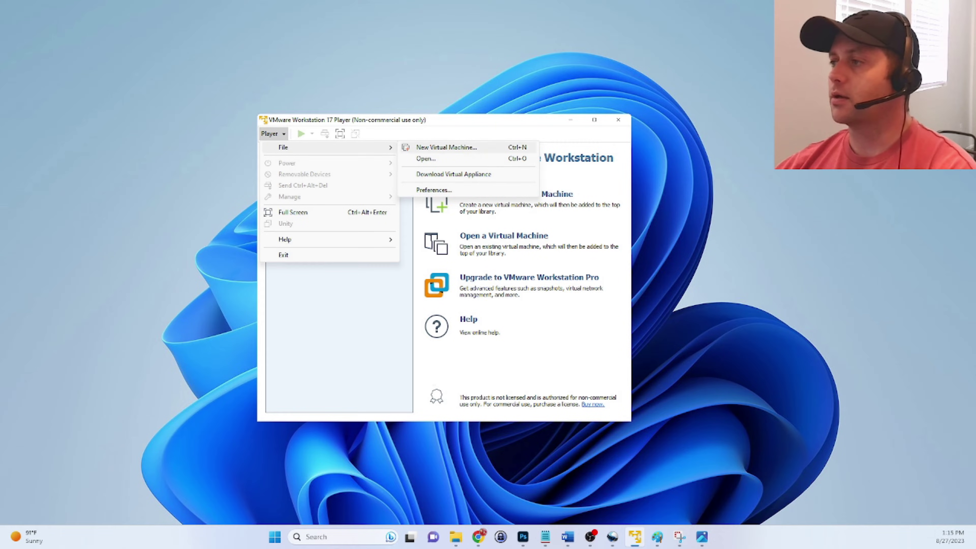
{"action": "left_click", "coordinate": [445, 146]}
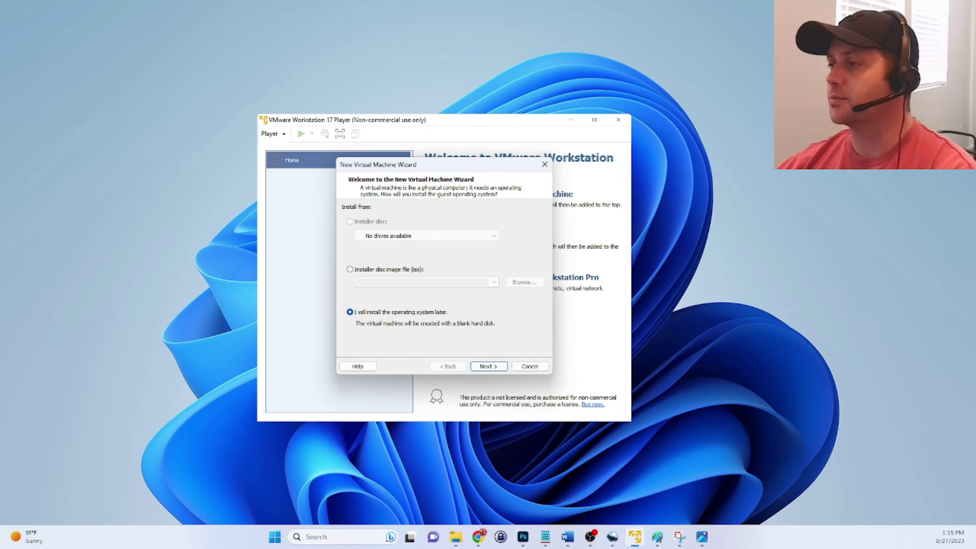
{"action": "left_click", "coordinate": [488, 366]}
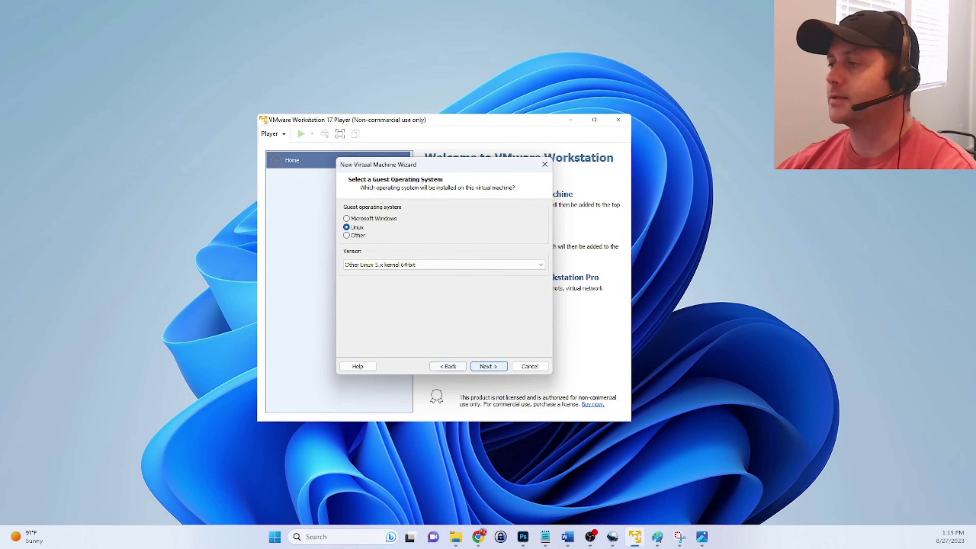
{"action": "left_click", "coordinate": [447, 366]}
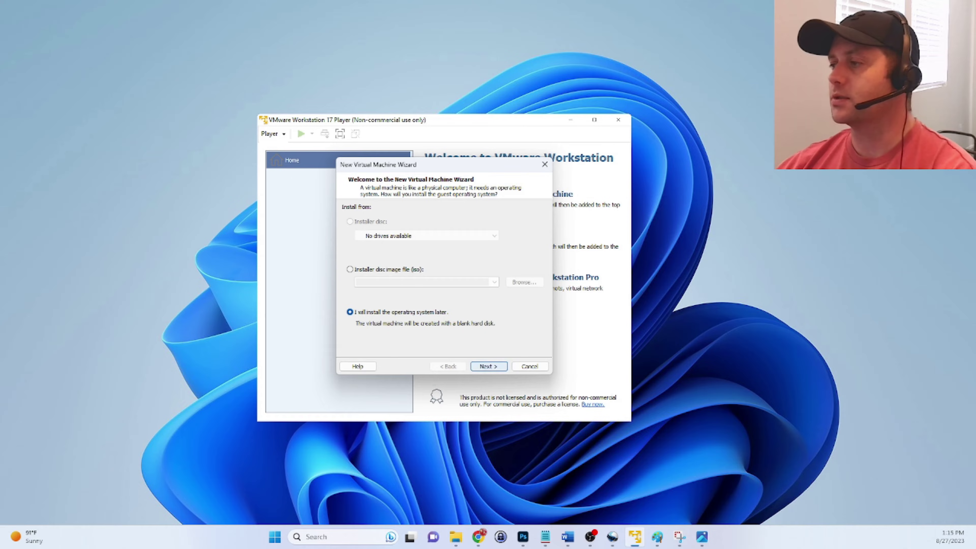
{"action": "key", "text": "Return"}
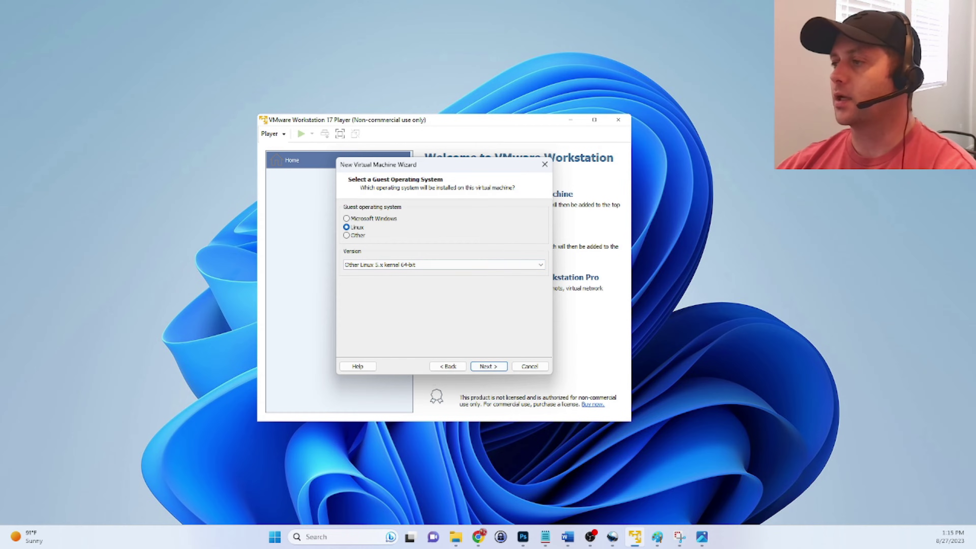
{"action": "key", "text": "Return"}
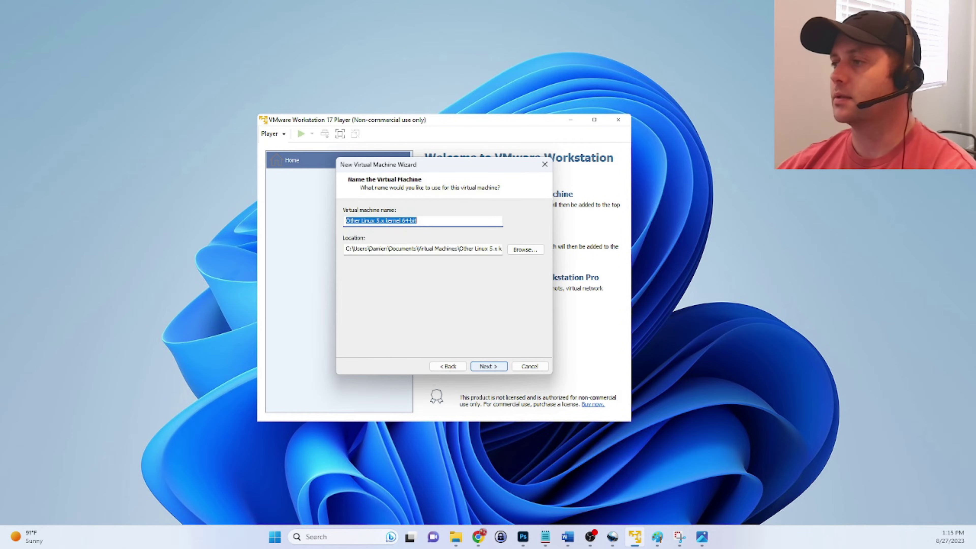
- Name the virtual machine BootFromUSB and set its maximum disk size to 1 GB, split into multiple files
{"action": "type", "text": "BootFromUSB"}
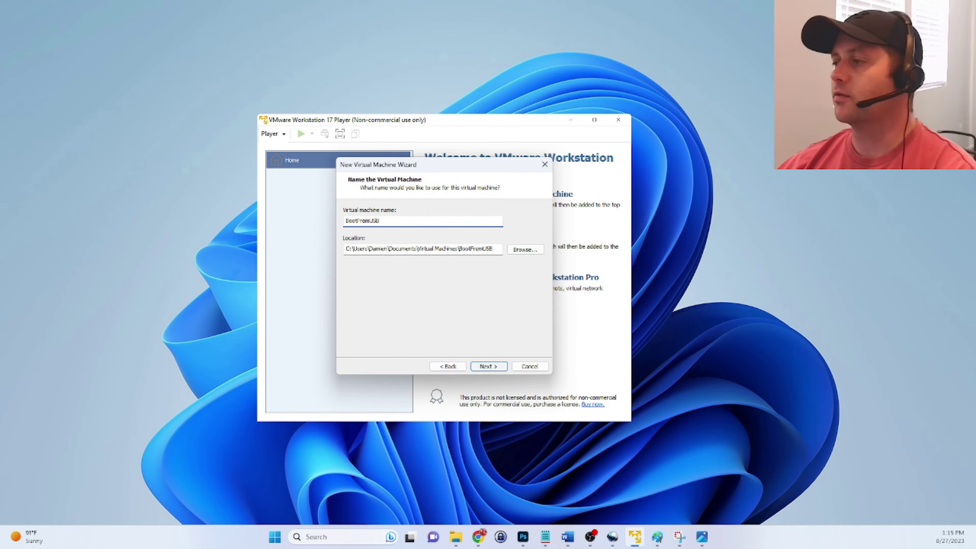
{"action": "key", "text": "Return"}
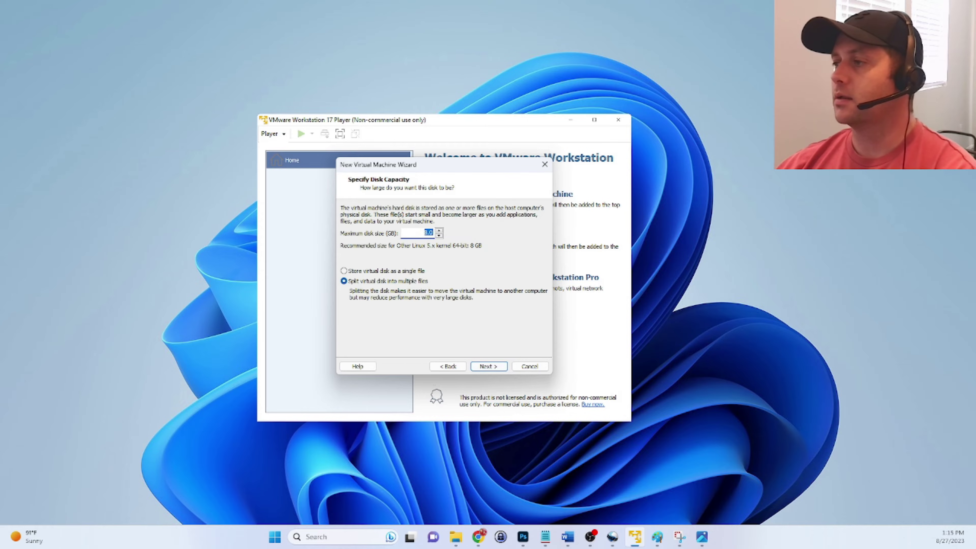
{"action": "type", "text": "1"}
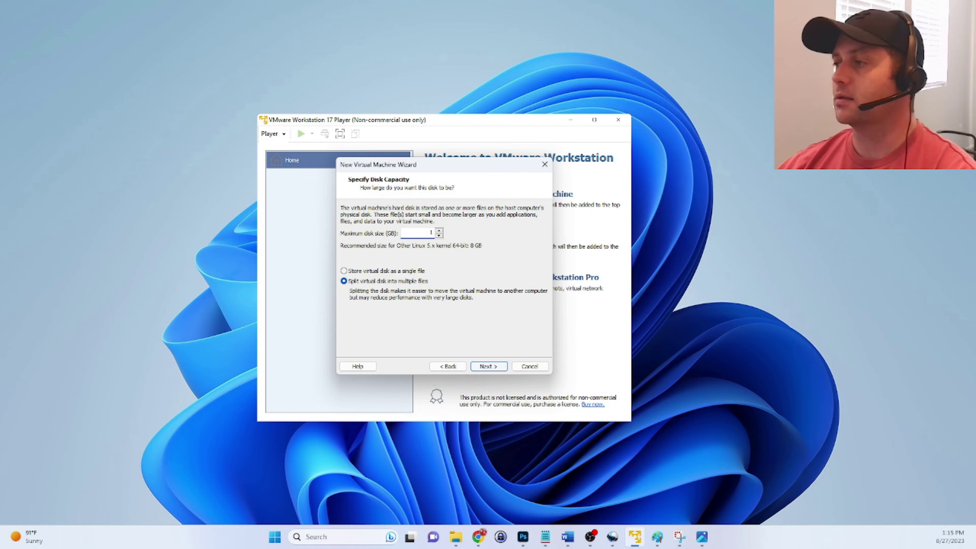
{"action": "key", "text": "Return"}
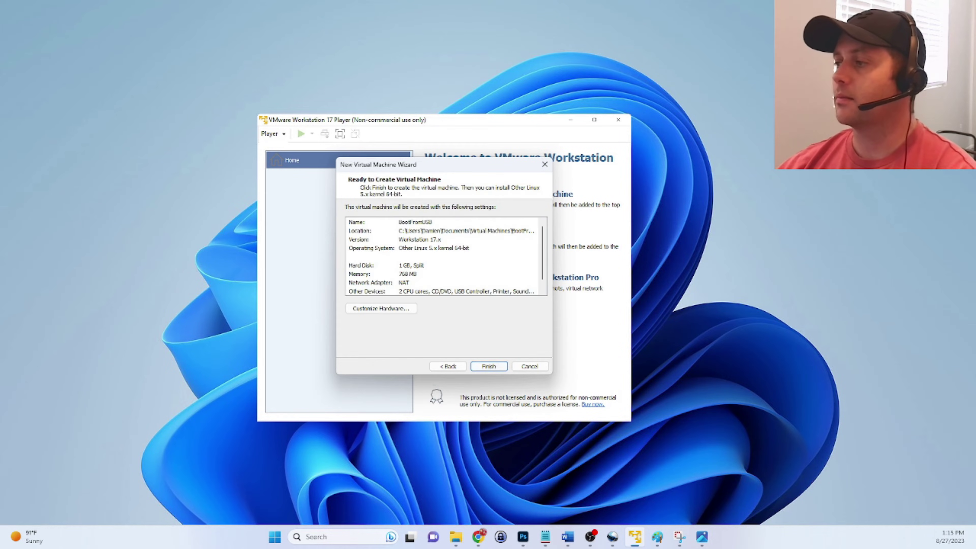
- Customize the virtual machine's hardware with 8192 MB of memory and 4 processor cores
{"action": "left_click", "coordinate": [380, 308]}
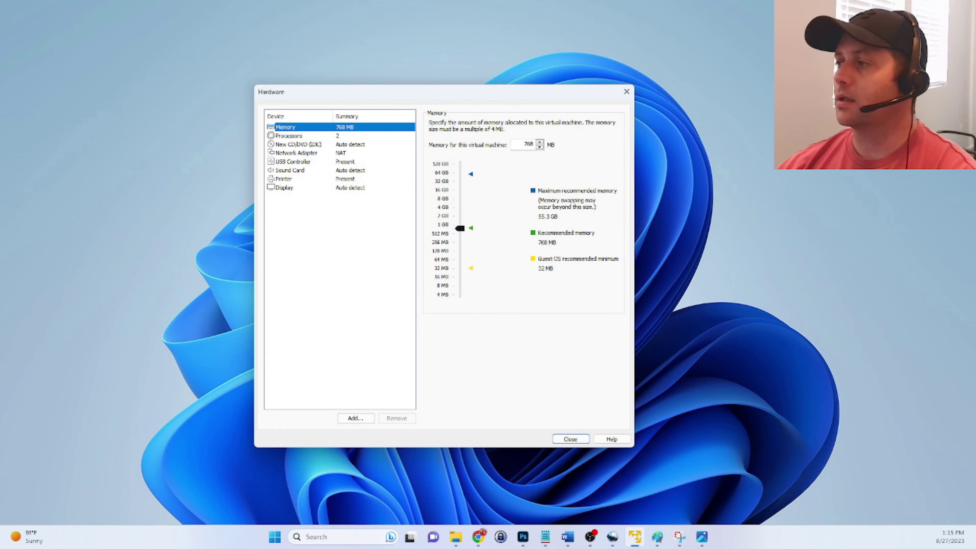
{"action": "left_click_drag", "start_coordinate": [460, 228], "coordinate": [460, 199]}
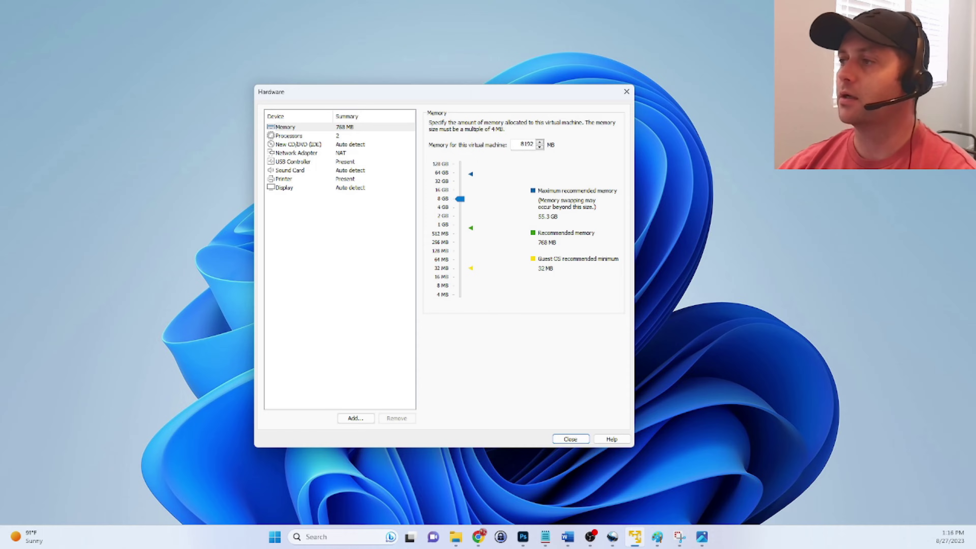
{"action": "left_click", "coordinate": [288, 135]}
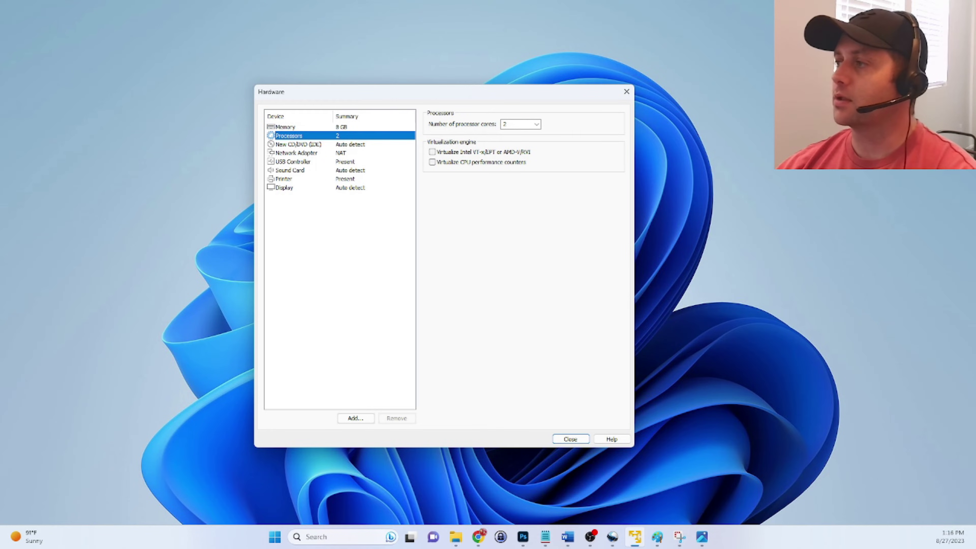
{"action": "left_click", "coordinate": [536, 124]}
{"action": "left_click", "coordinate": [520, 154]}
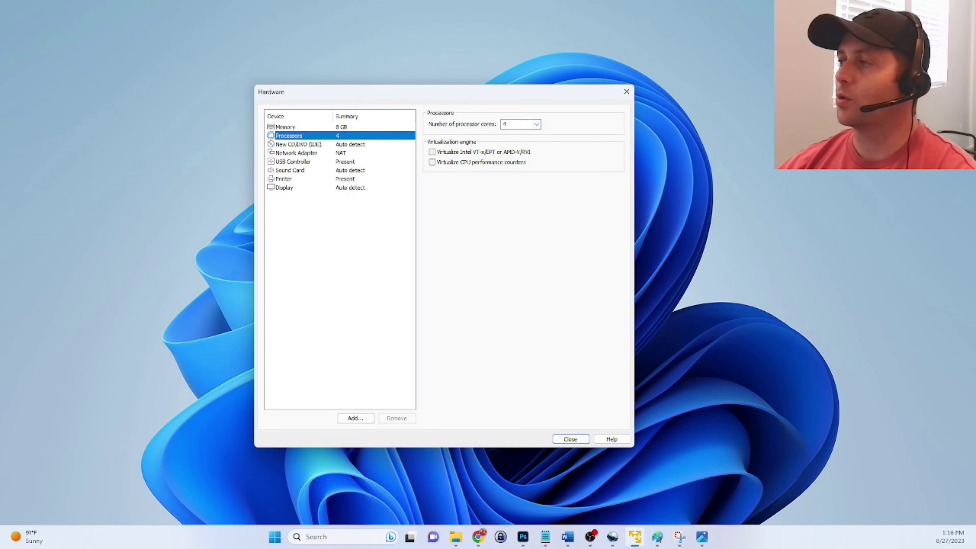
- Remove the printer and the CD/DVD drive from the virtual machine's hardware
{"action": "left_click", "coordinate": [283, 179]}
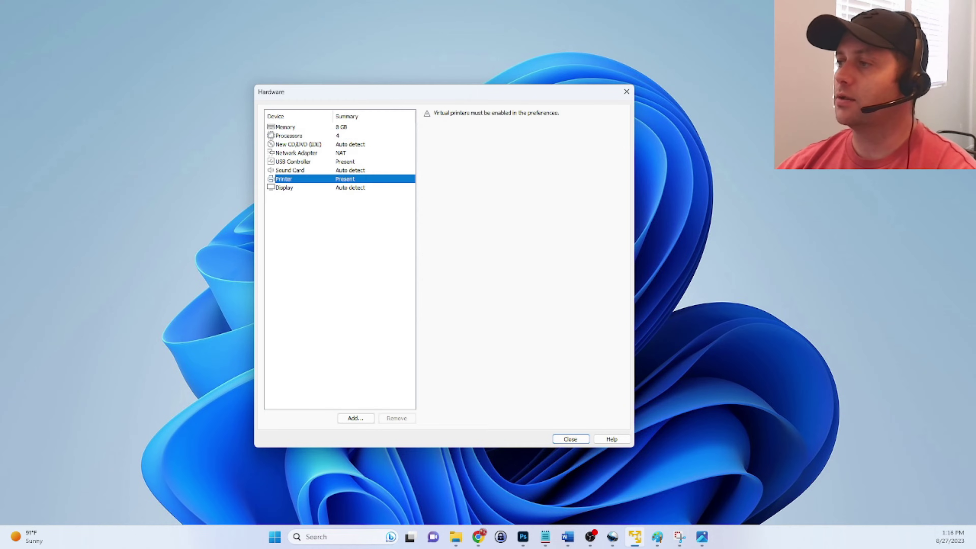
{"action": "left_click", "coordinate": [396, 417]}
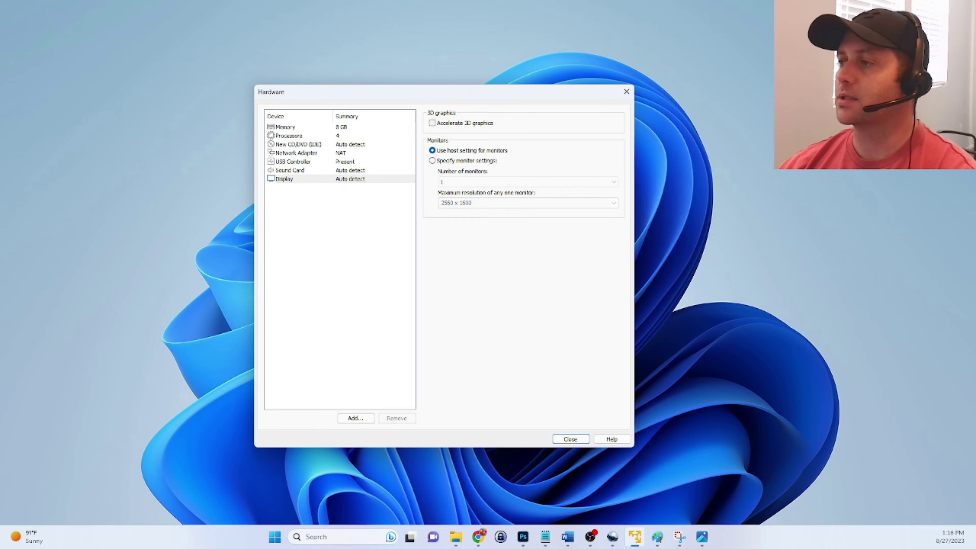
{"action": "left_click", "coordinate": [299, 170]}
{"action": "left_click", "coordinate": [298, 144]}
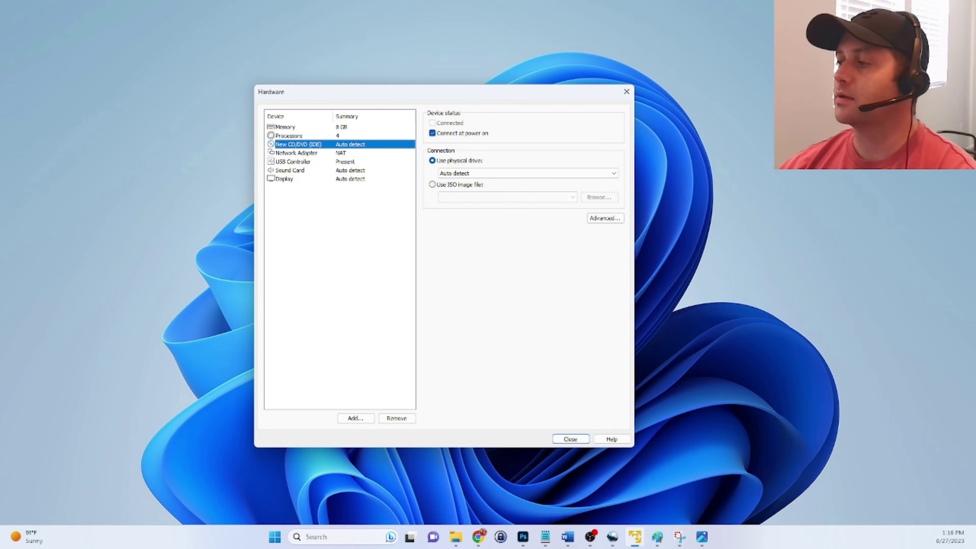
{"action": "key", "text": "Delete"}
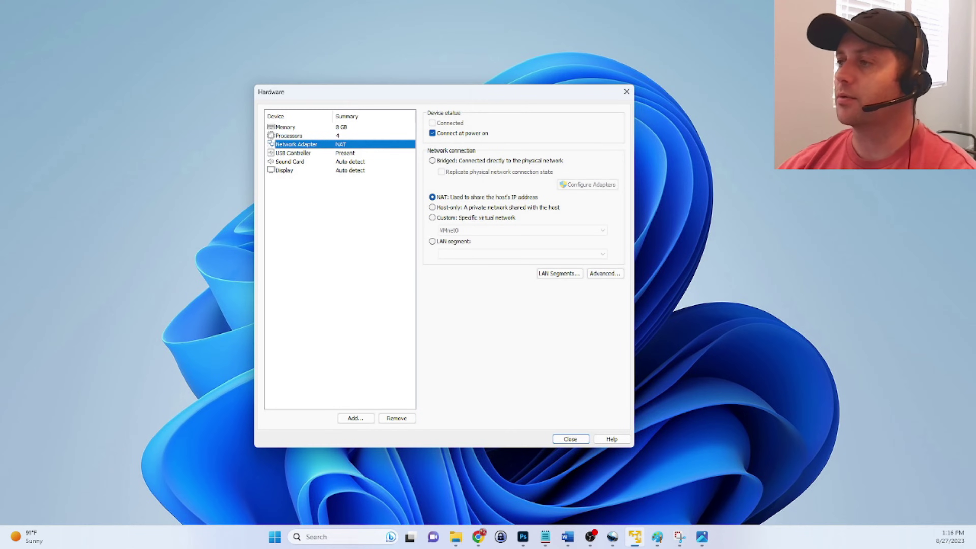
{"action": "left_click", "coordinate": [339, 200]}
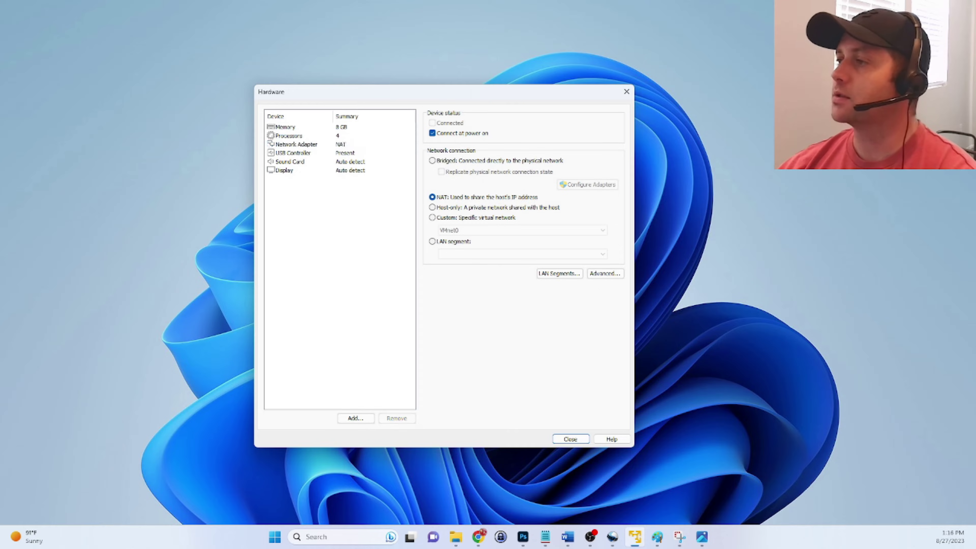
- Disable Bluetooth device sharing on the USB controller and set its USB compatibility to USB 3.1
{"action": "left_click", "coordinate": [293, 153]}
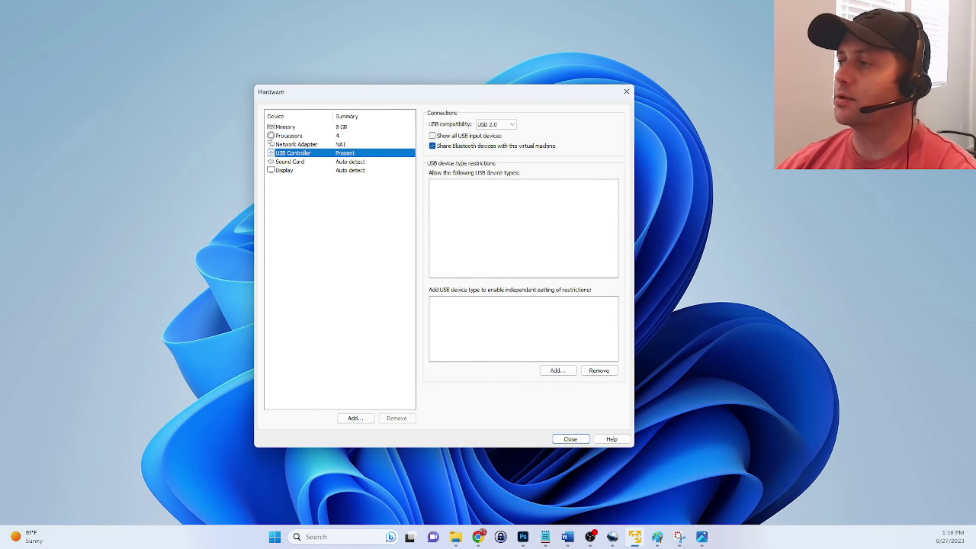
{"action": "left_click", "coordinate": [431, 145]}
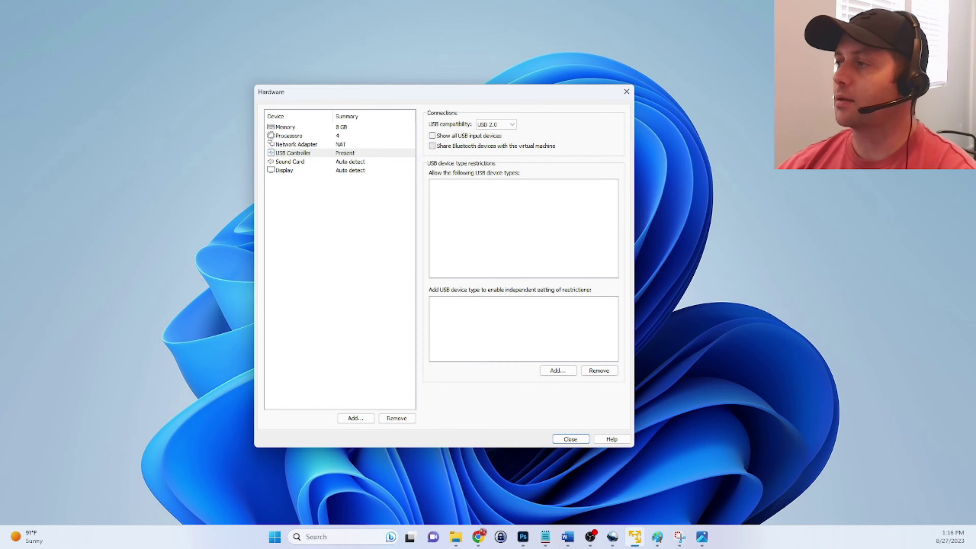
{"action": "left_click", "coordinate": [496, 124]}
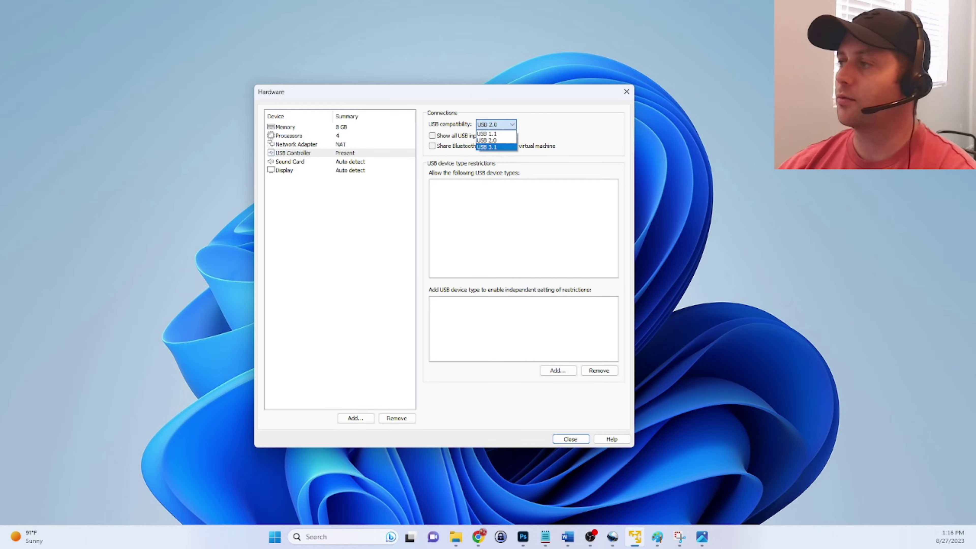
{"action": "left_click", "coordinate": [488, 148]}
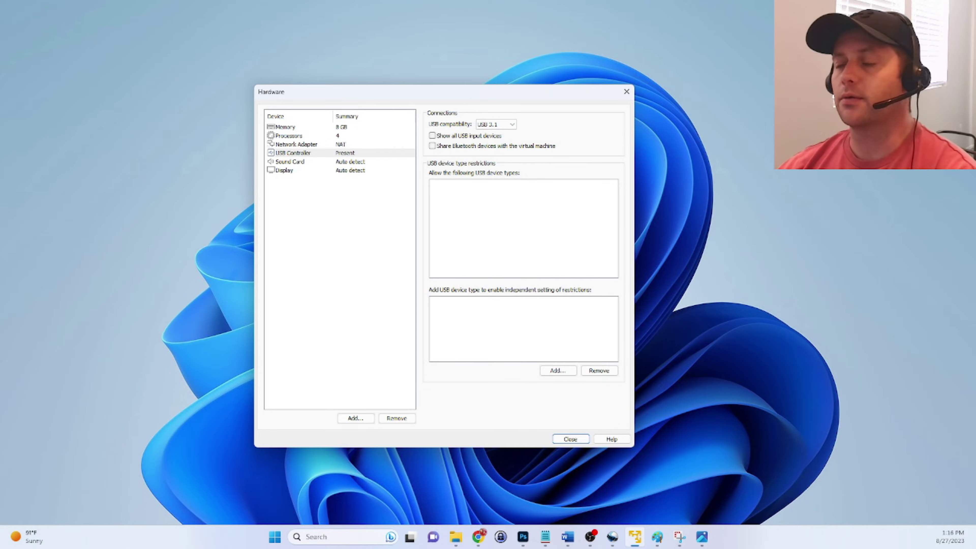
{"action": "left_click", "coordinate": [495, 125]}
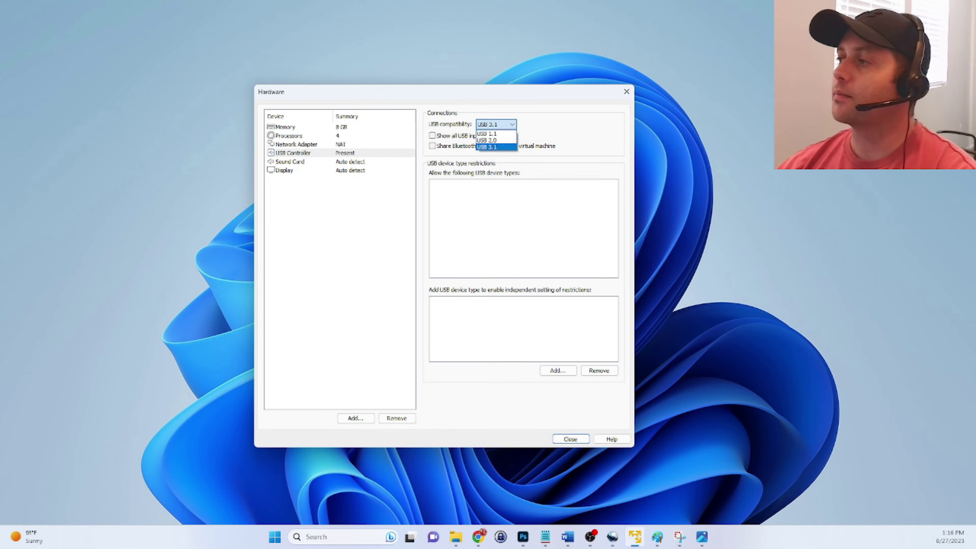
{"action": "left_click", "coordinate": [495, 147]}
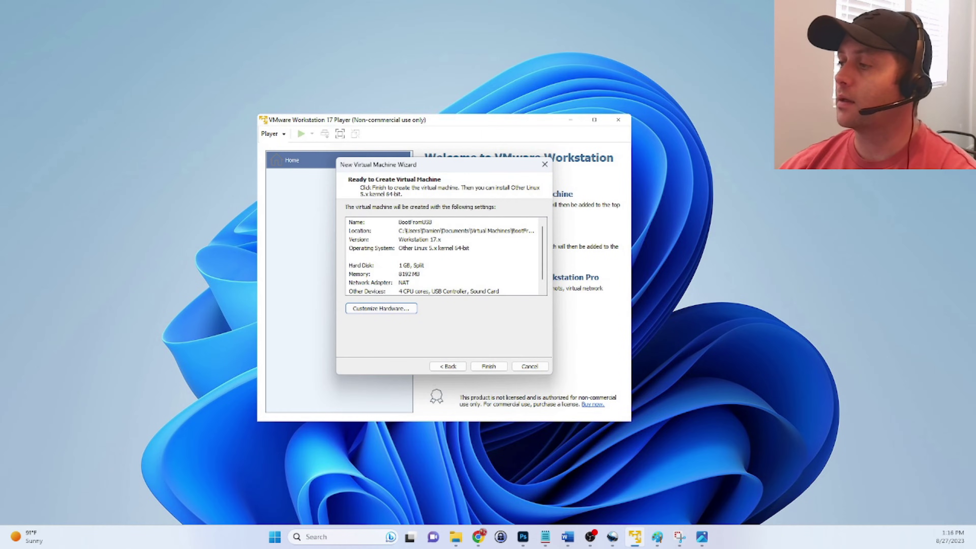
- Finish creating the BootFromUSB virtual machine and power it on
{"action": "left_click", "coordinate": [488, 366]}
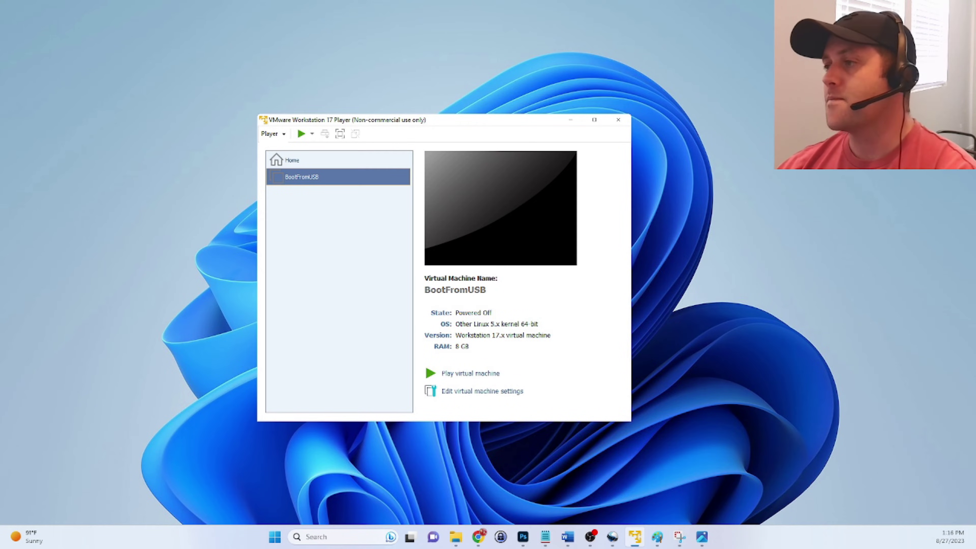
{"action": "right_click", "coordinate": [315, 176]}
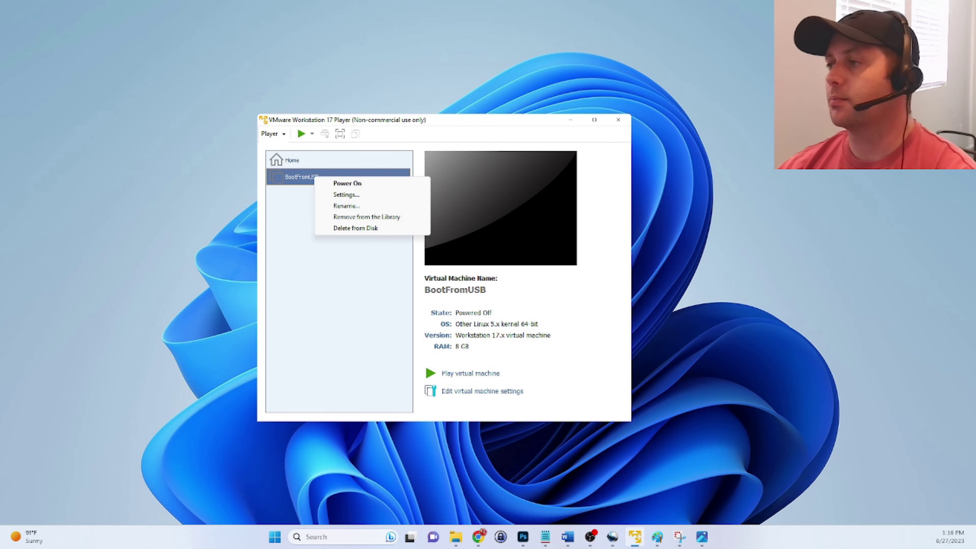
{"action": "left_click", "coordinate": [334, 184]}
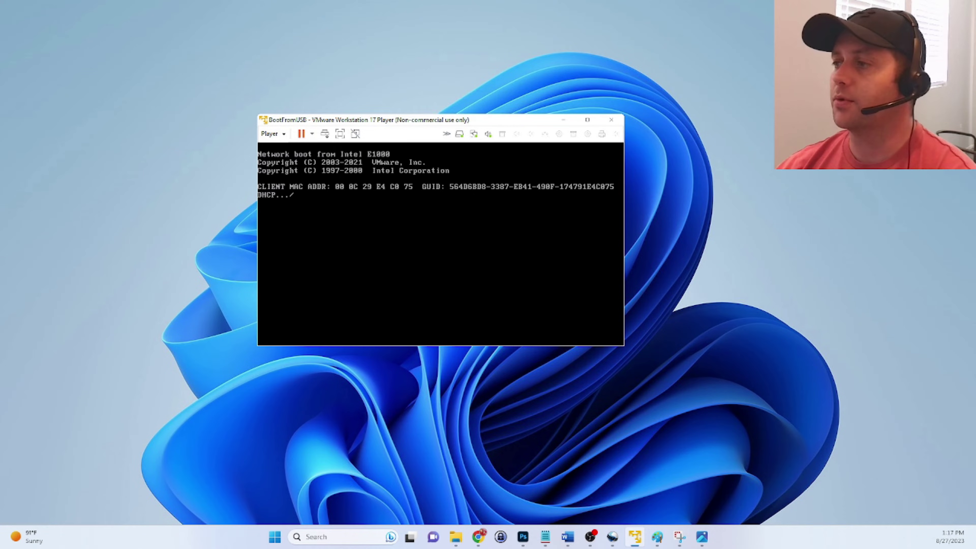
- Check which removable devices can be connected to the running virtual machine
{"action": "left_click", "coordinate": [272, 134]}
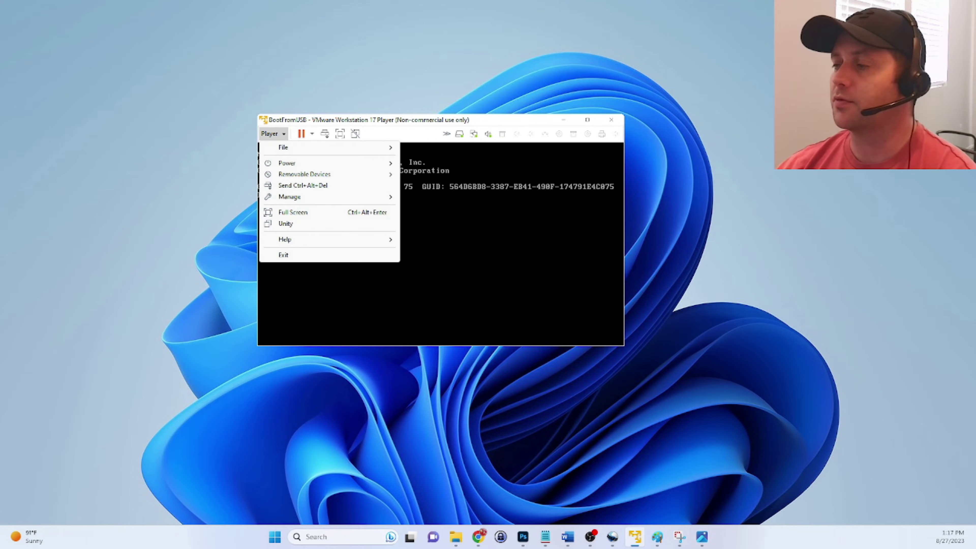
{"action": "mouse_move", "coordinate": [304, 174]}
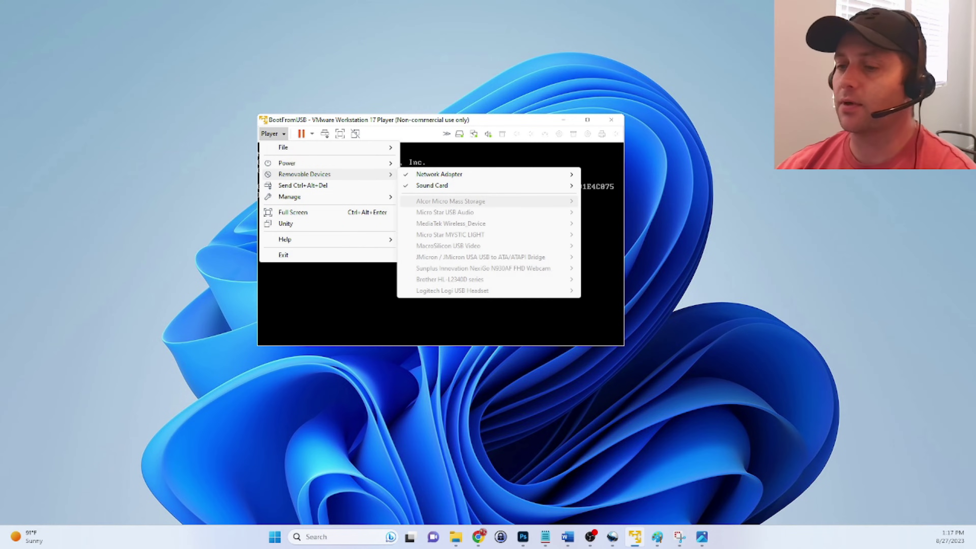
{"action": "key", "text": "Escape"}
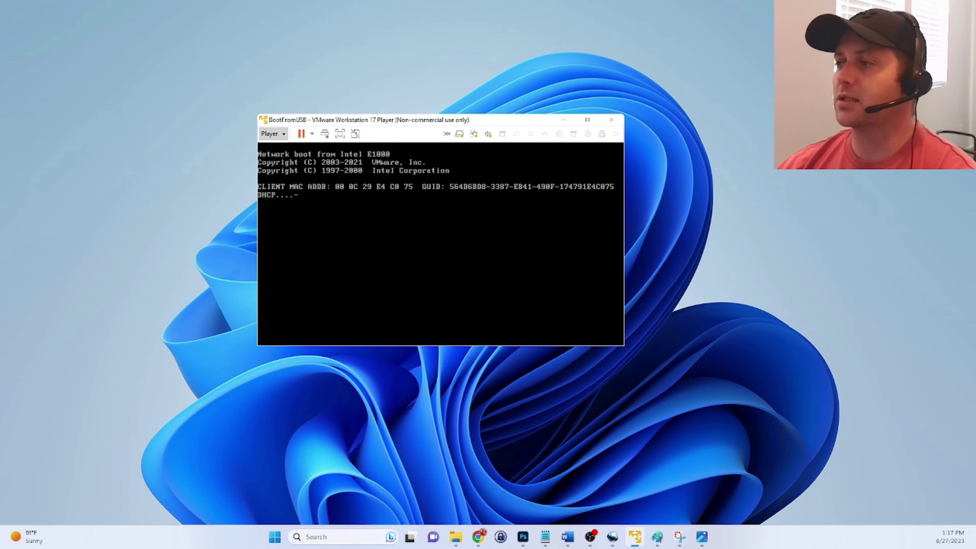
- Copy the working directory path from the virtual machine's general option settings and close the settings
{"action": "left_click", "coordinate": [271, 134]}
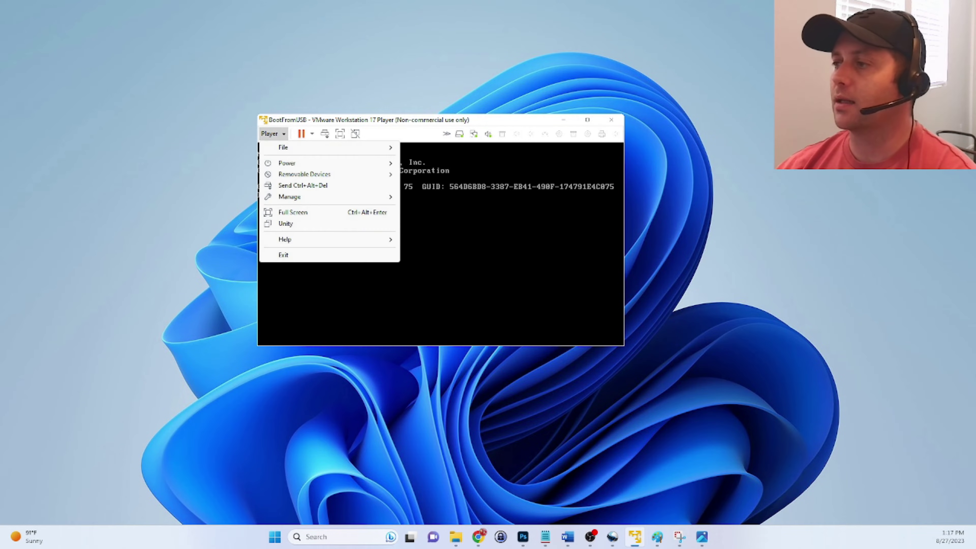
{"action": "mouse_move", "coordinate": [283, 148]}
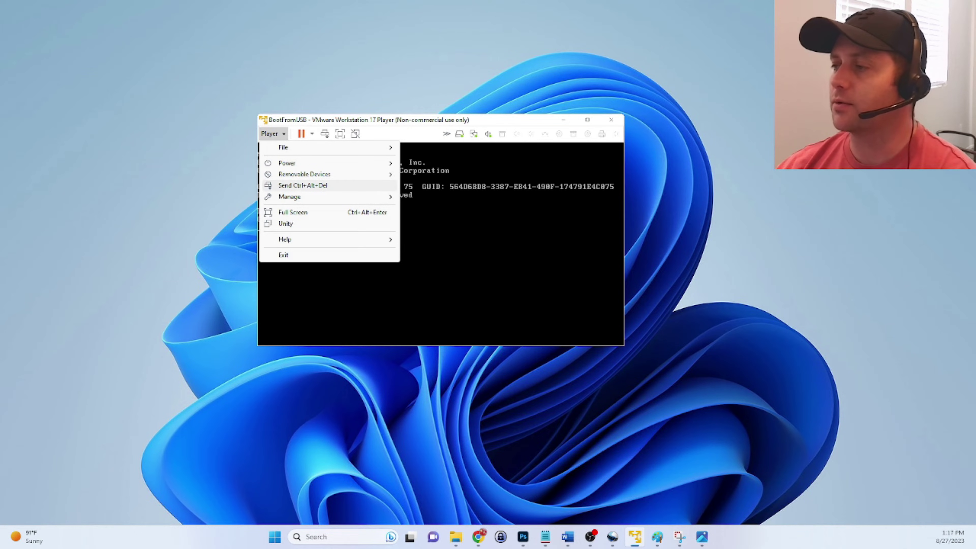
{"action": "mouse_move", "coordinate": [291, 196]}
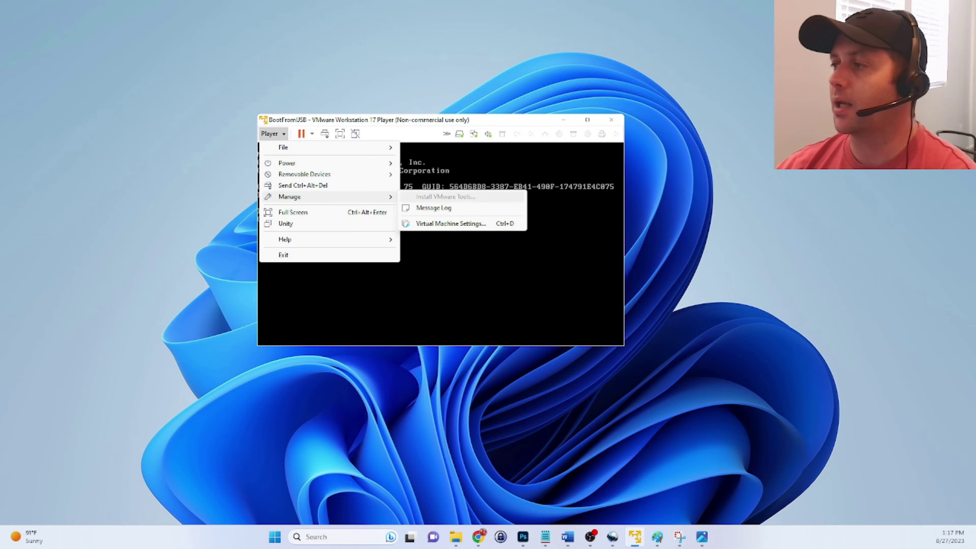
{"action": "left_click", "coordinate": [451, 223]}
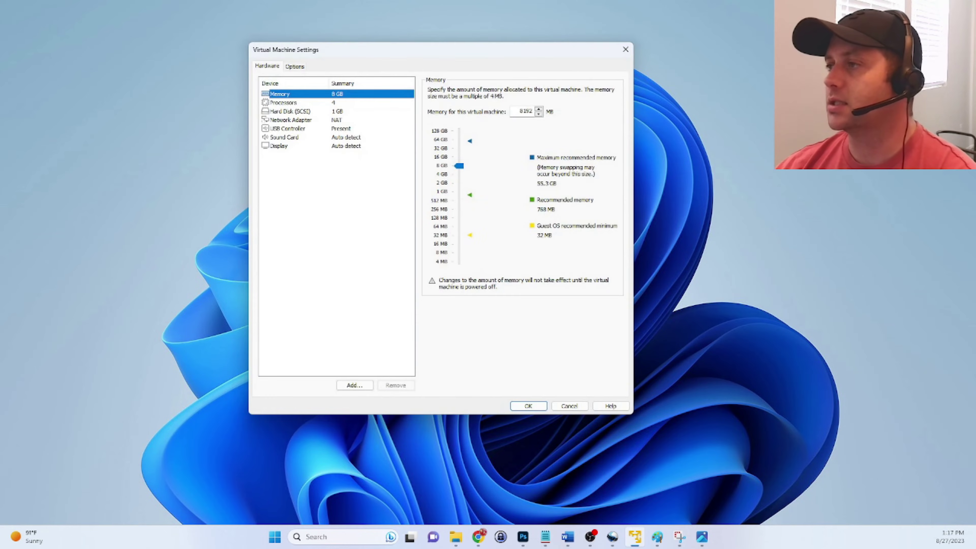
{"action": "left_click", "coordinate": [295, 66]}
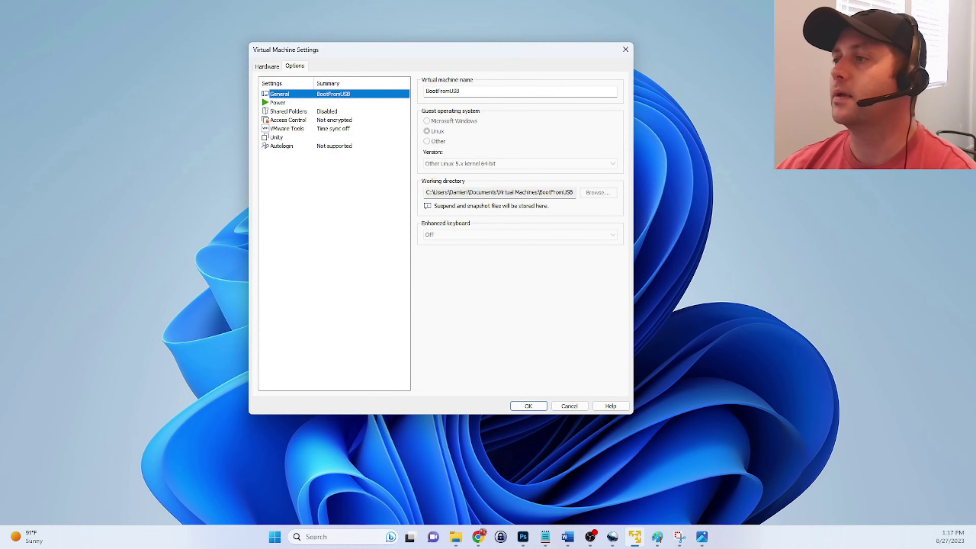
{"action": "left_click", "coordinate": [469, 191]}
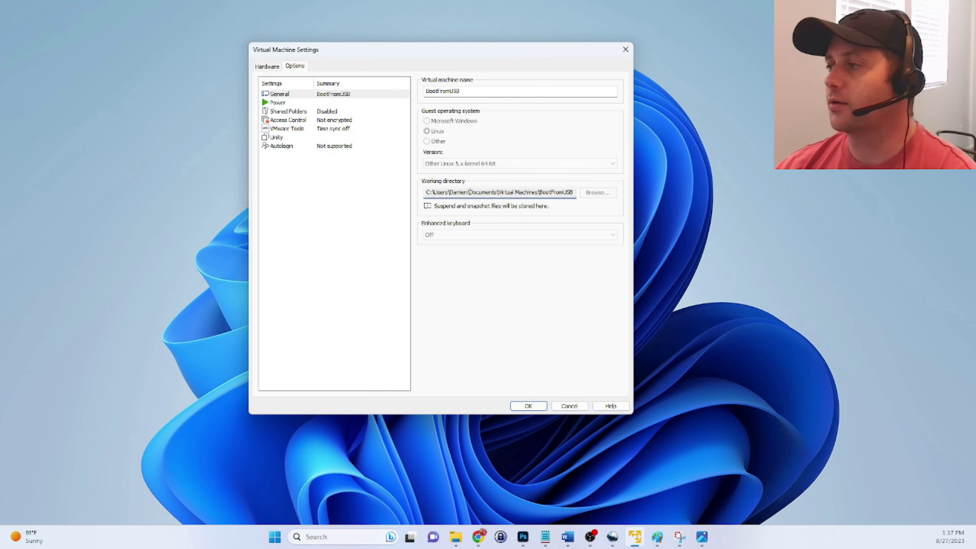
{"action": "key", "text": "ctrl+a"}
{"action": "key", "text": "ctrl+c"}
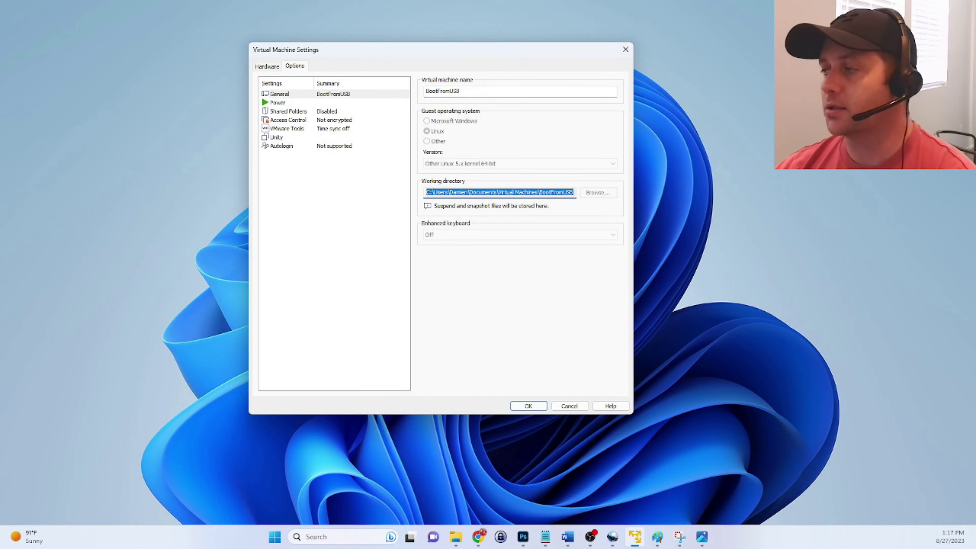
{"action": "left_click", "coordinate": [625, 49]}
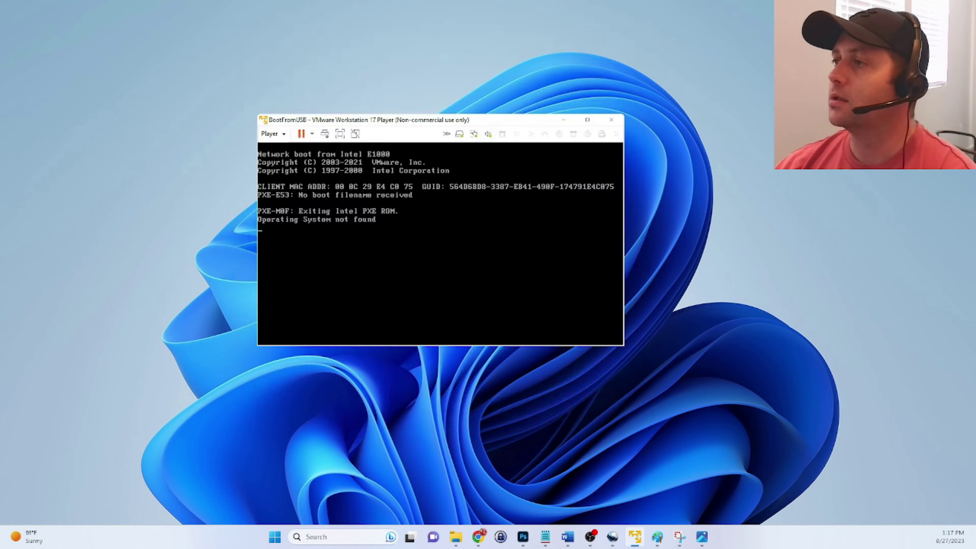
- Shut down the BootFromUSB guest and confirm powering it off
{"action": "left_click", "coordinate": [273, 133]}
{"action": "mouse_move", "coordinate": [329, 163]}
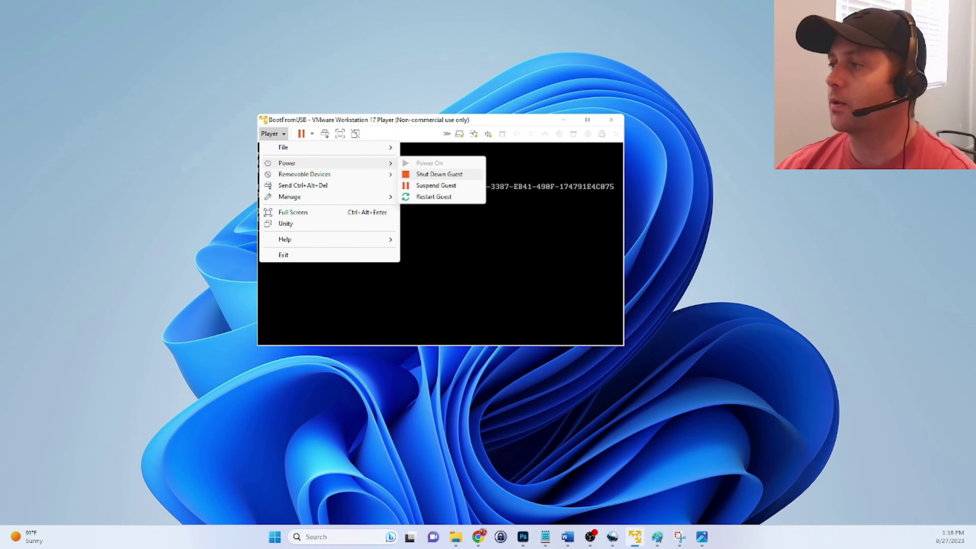
{"action": "left_click", "coordinate": [439, 174]}
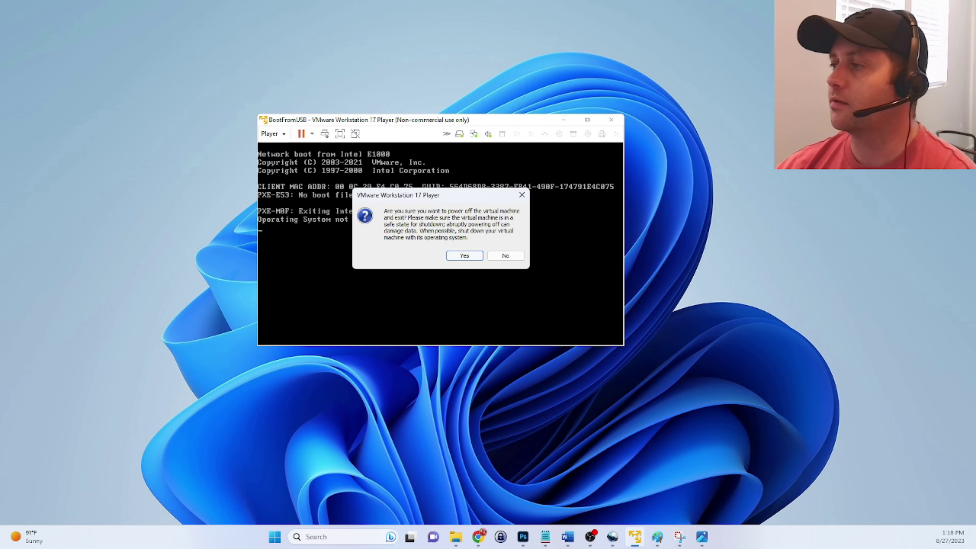
{"action": "key", "text": "Return"}
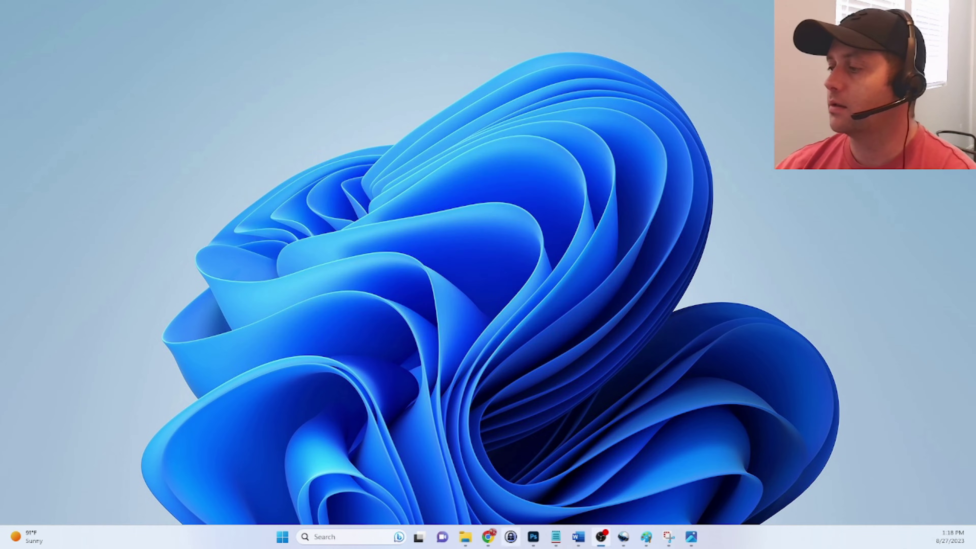
- Open the virtual machine's BootFromUSB folder in File Explorer using the copied working directory path
{"action": "right_click", "coordinate": [467, 537]}
{"action": "left_click", "coordinate": [518, 477]}
{"action": "key", "text": "ctrl+l"}
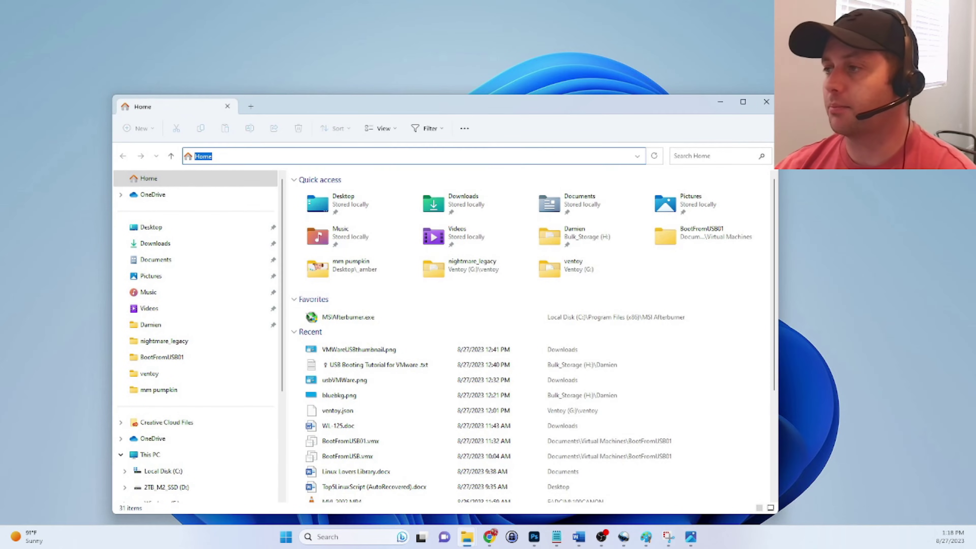
{"action": "key", "text": "ctrl+v"}
{"action": "key", "text": "Return"}
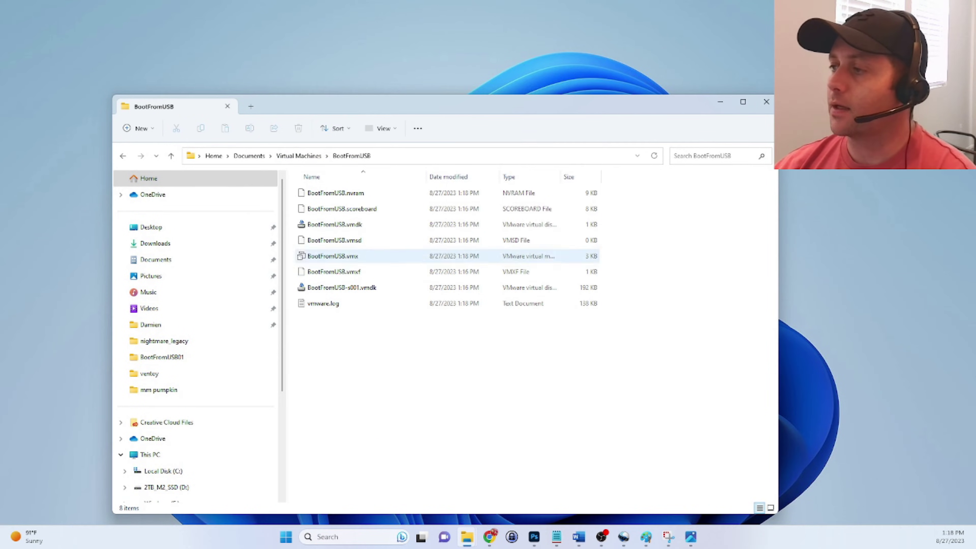
- Open BootFromUSB.vmx in Notepad and close the USB Booting Tutorial document that is also open there
{"action": "left_click", "coordinate": [333, 256]}
{"action": "right_click", "coordinate": [360, 256]}
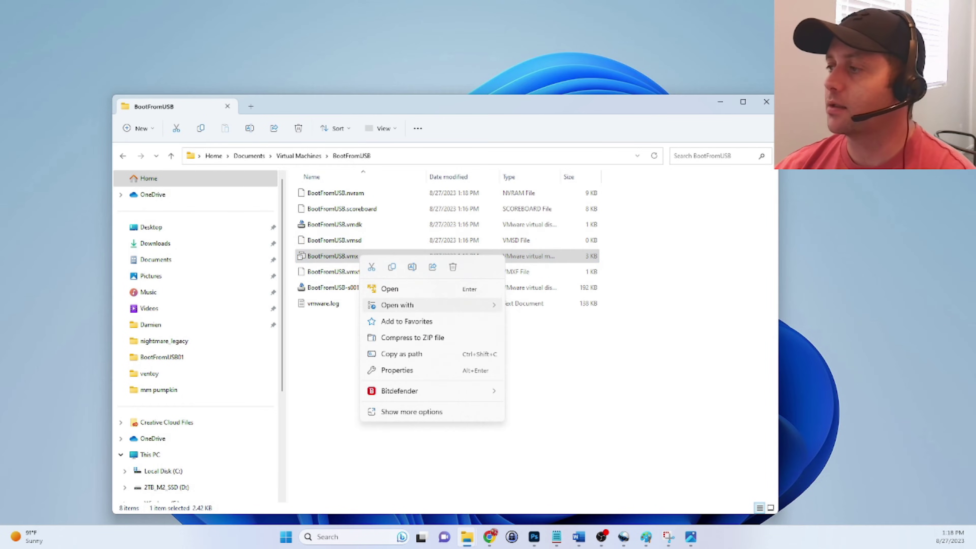
{"action": "mouse_move", "coordinate": [397, 304]}
{"action": "left_click", "coordinate": [537, 307]}
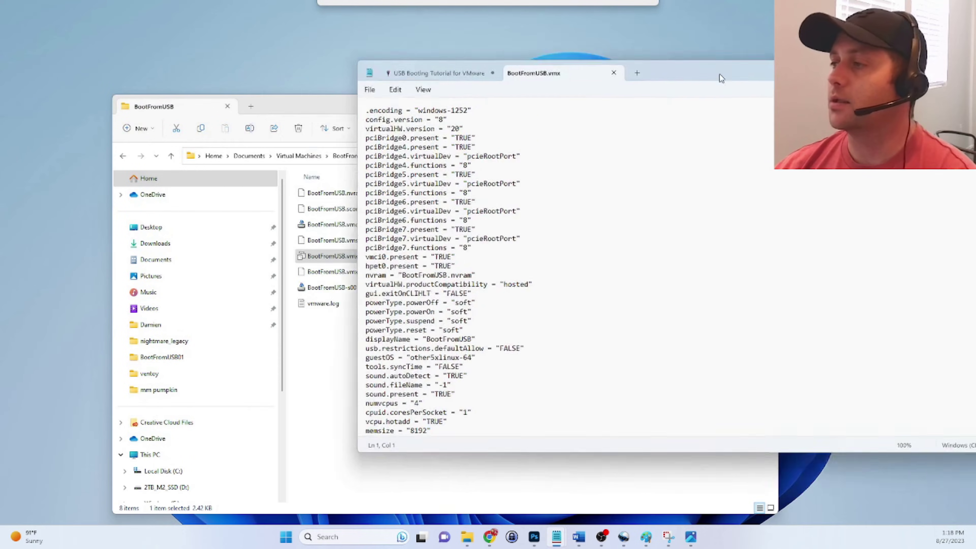
{"action": "left_click_drag", "start_coordinate": [719, 74], "coordinate": [547, 85]}
{"action": "scroll", "coordinate": [545, 280], "scroll_direction": "down", "scroll_amount": 17}
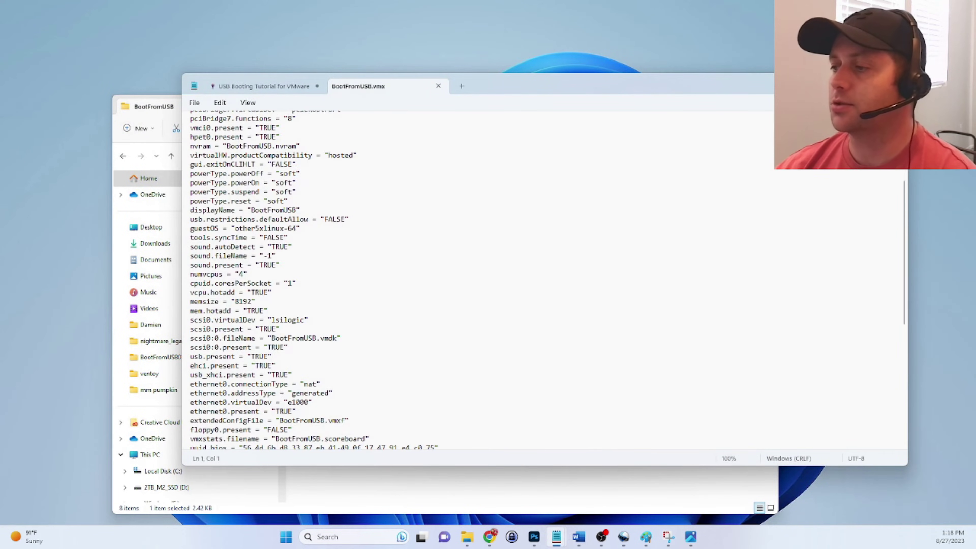
{"action": "scroll", "coordinate": [545, 280], "scroll_direction": "up", "scroll_amount": 12}
{"action": "scroll", "coordinate": [545, 280], "scroll_direction": "up", "scroll_amount": 5}
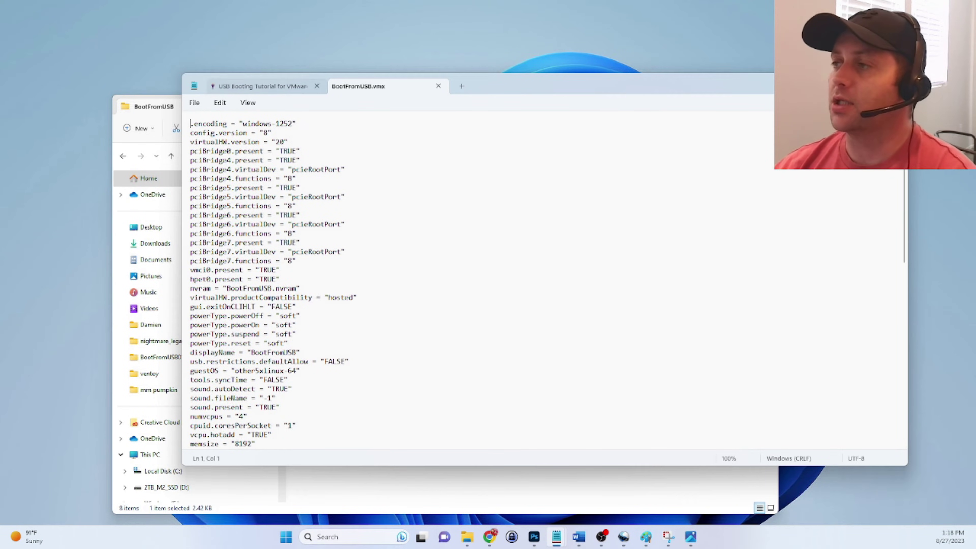
{"action": "left_click", "coordinate": [317, 86]}
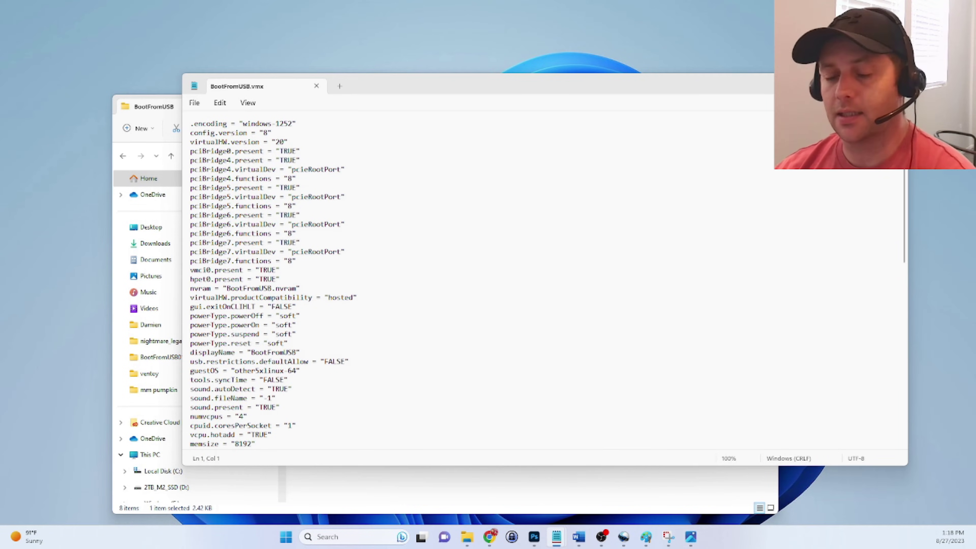
- Find the line usb.restrictions.defaultAllow = "FALSE" in BootFromUSB.vmx and delete it without leaving an empty line
{"action": "left_click", "coordinate": [287, 142]}
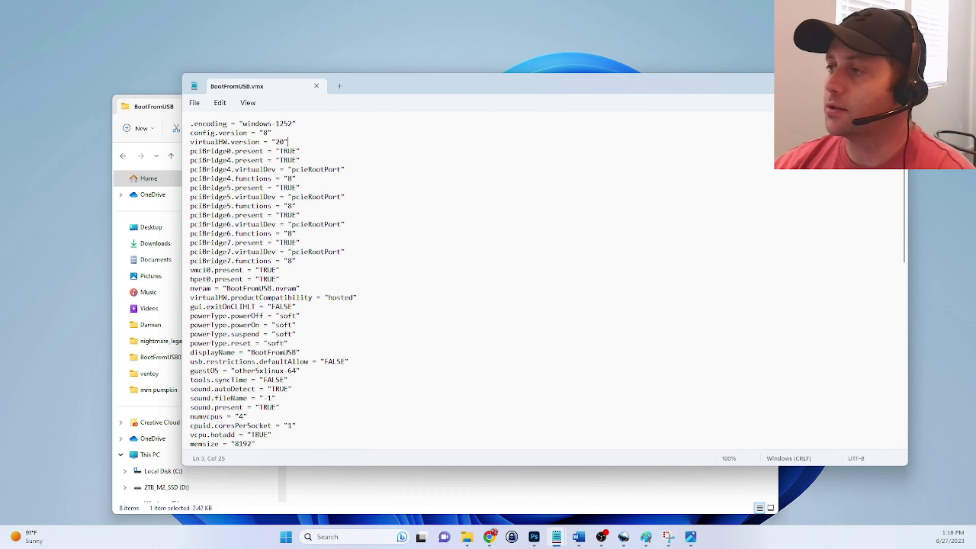
{"action": "key", "text": "ctrl+f"}
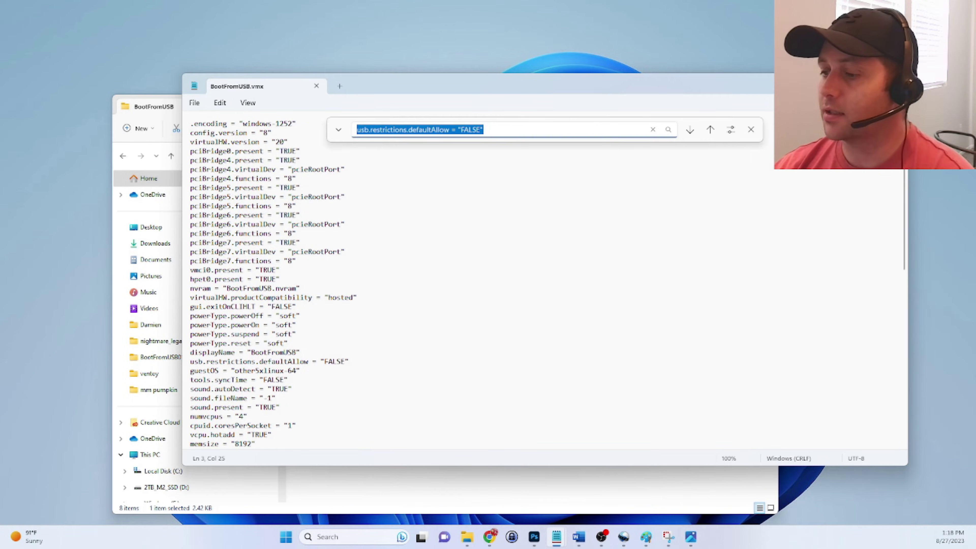
{"action": "type", "text": "usb.restrictions.defaultAllow = \"FALSE\""}
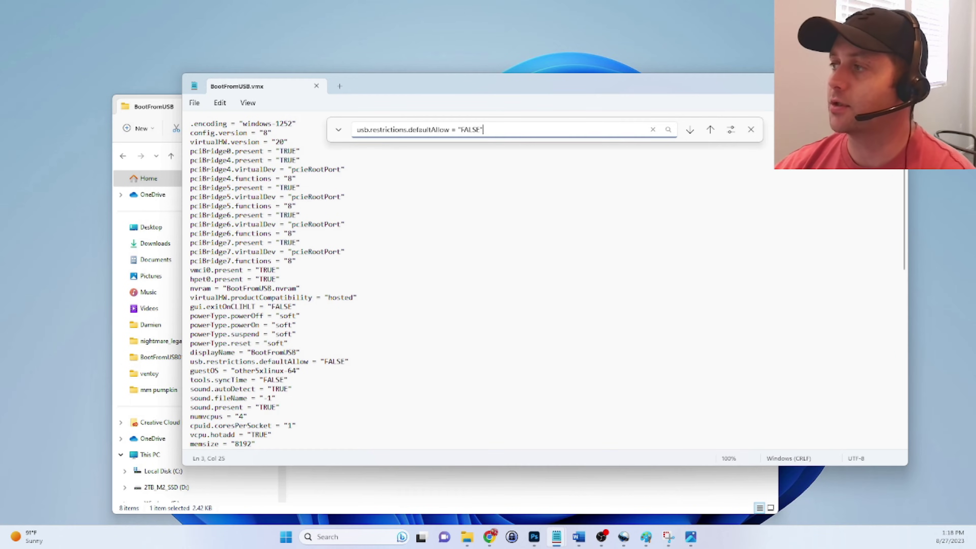
{"action": "key", "text": "Return"}
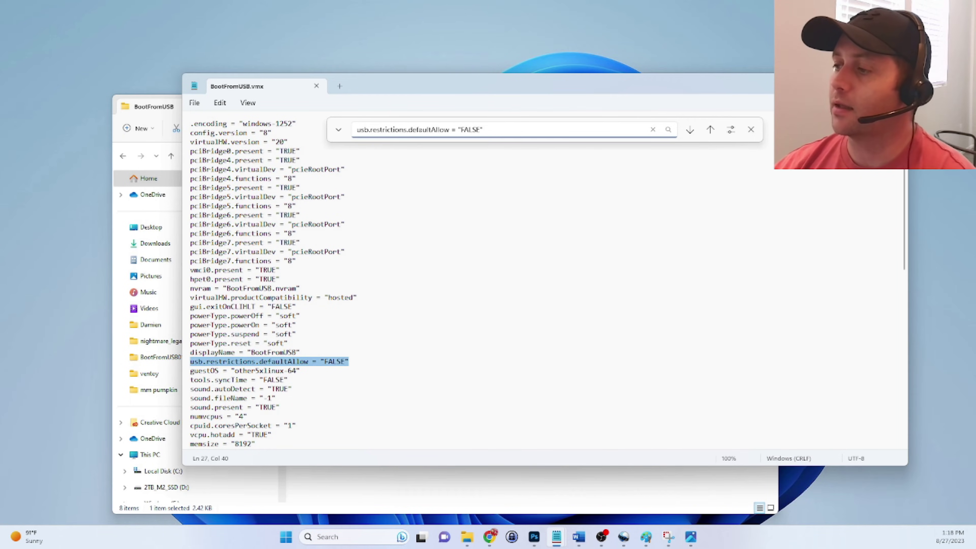
{"action": "left_click_drag", "start_coordinate": [350, 361], "coordinate": [190, 361]}
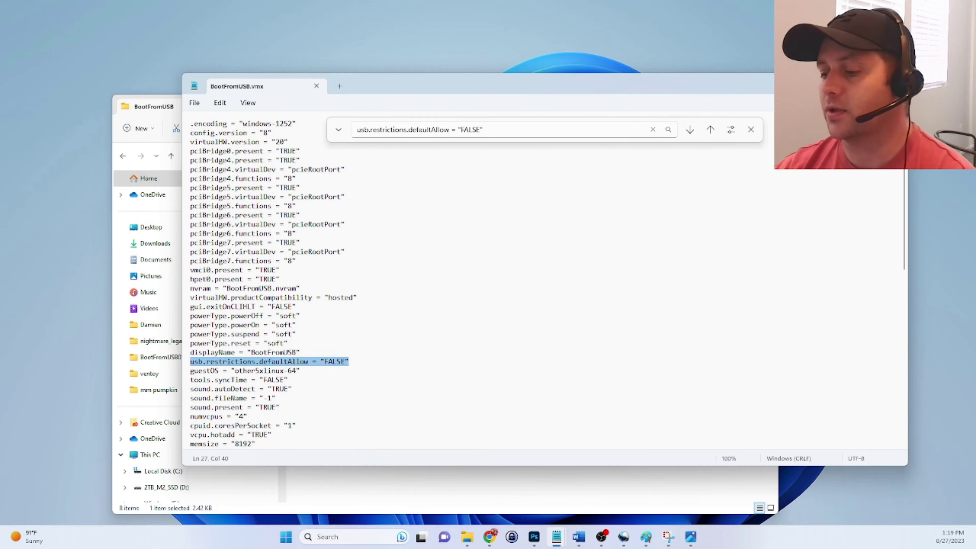
{"action": "key", "text": "BackSpace"}
{"action": "key", "text": "BackSpace"}
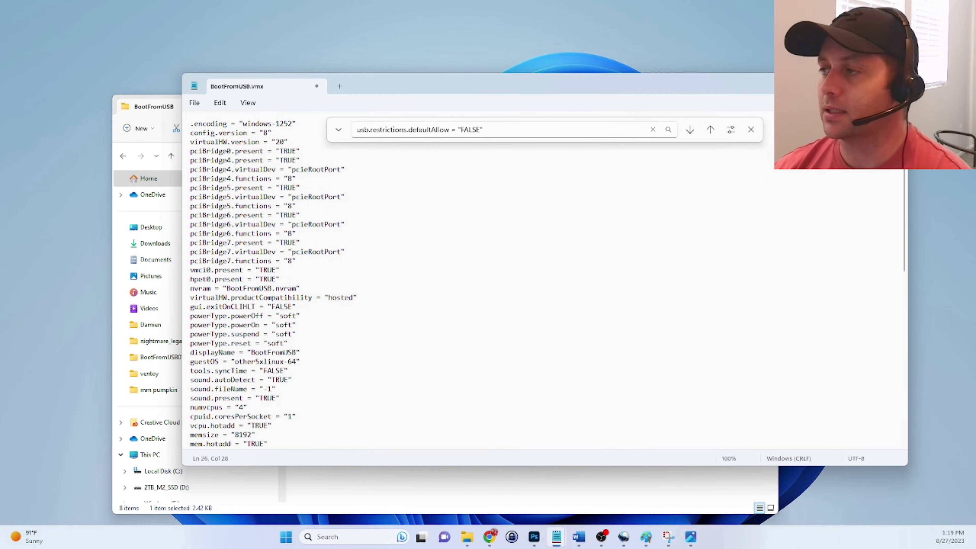
- Save the edited BootFromUSB.vmx file and close it
{"action": "left_click", "coordinate": [194, 102]}
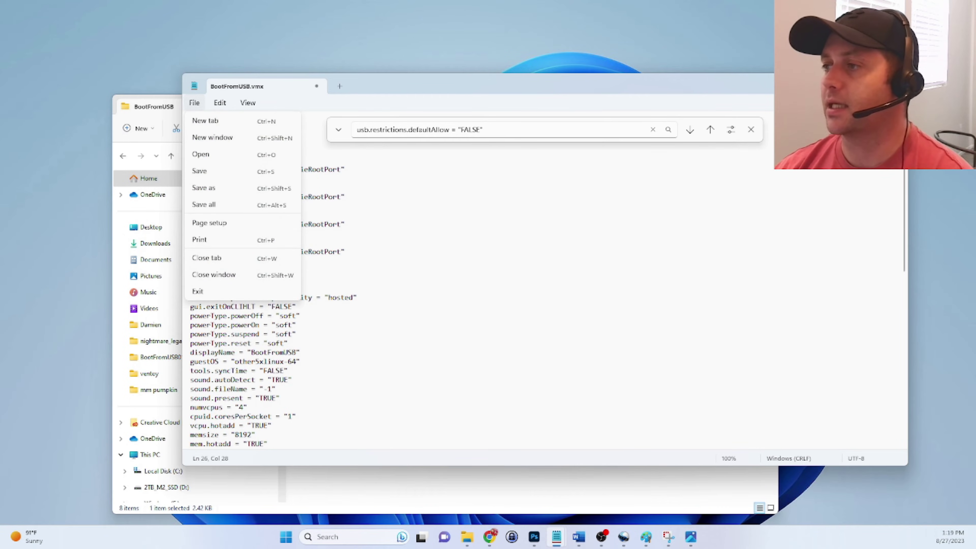
{"action": "left_click", "coordinate": [199, 170]}
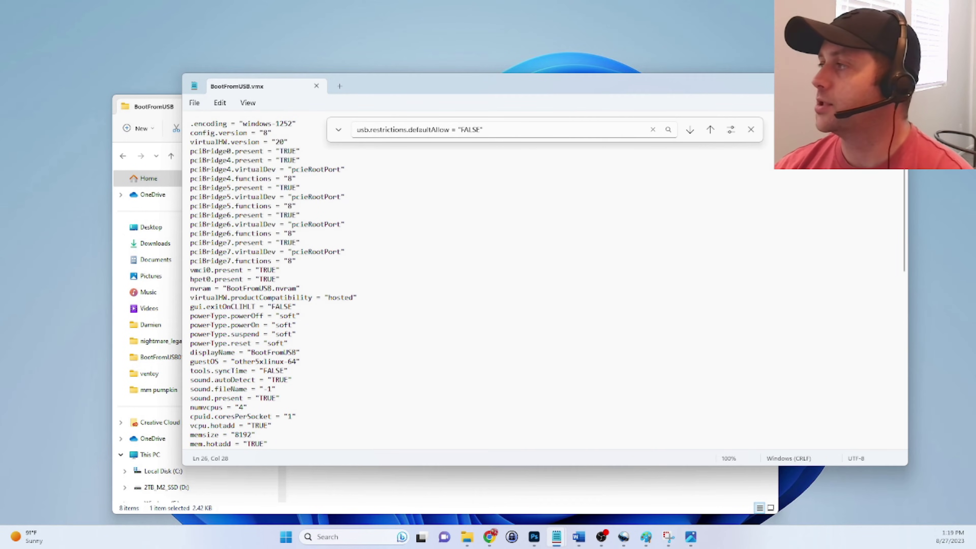
{"action": "left_click", "coordinate": [316, 86]}
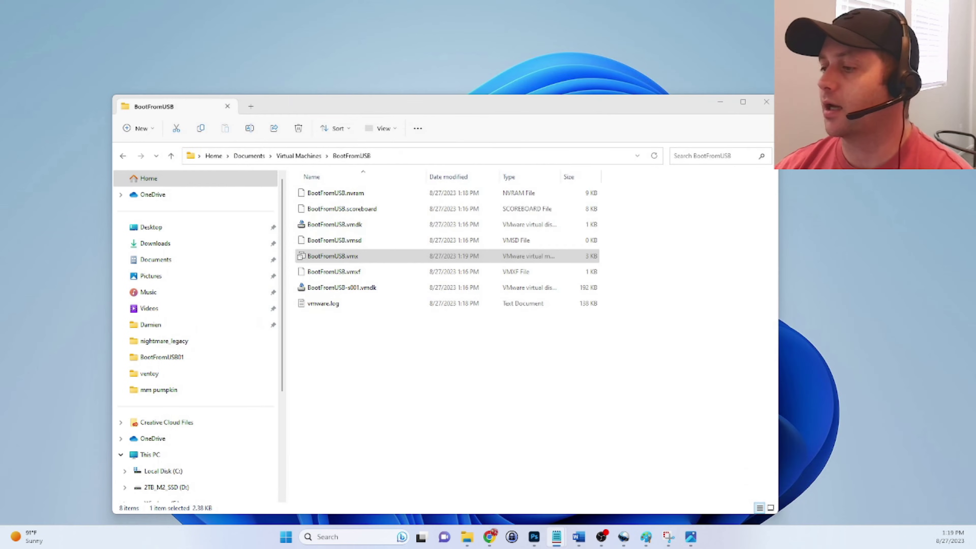
- Reopen VMware Workstation 17 Player and start the BootFromUSB virtual machine
{"action": "key", "text": "super"}
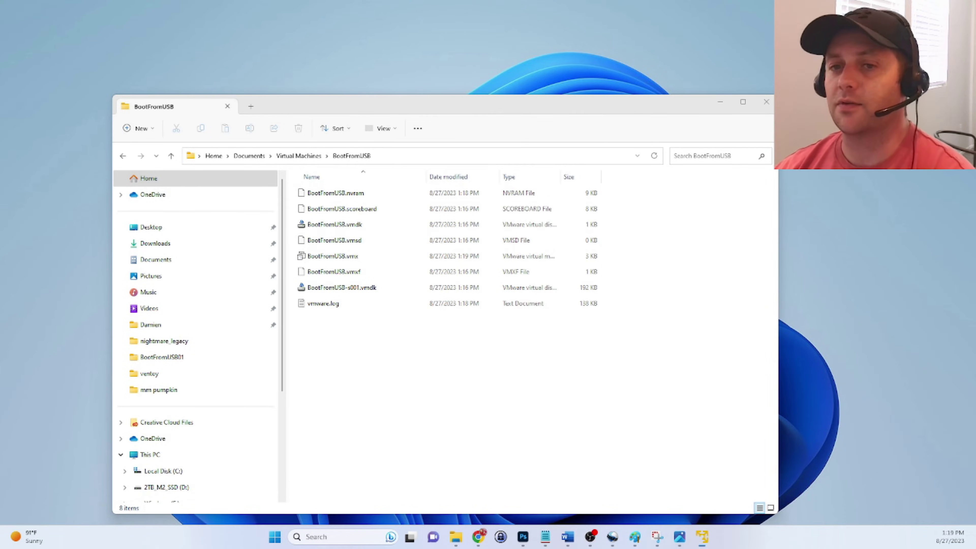
{"action": "left_click_drag", "start_coordinate": [0, 58], "coordinate": [472, 57]}
{"action": "left_click", "coordinate": [330, 113]}
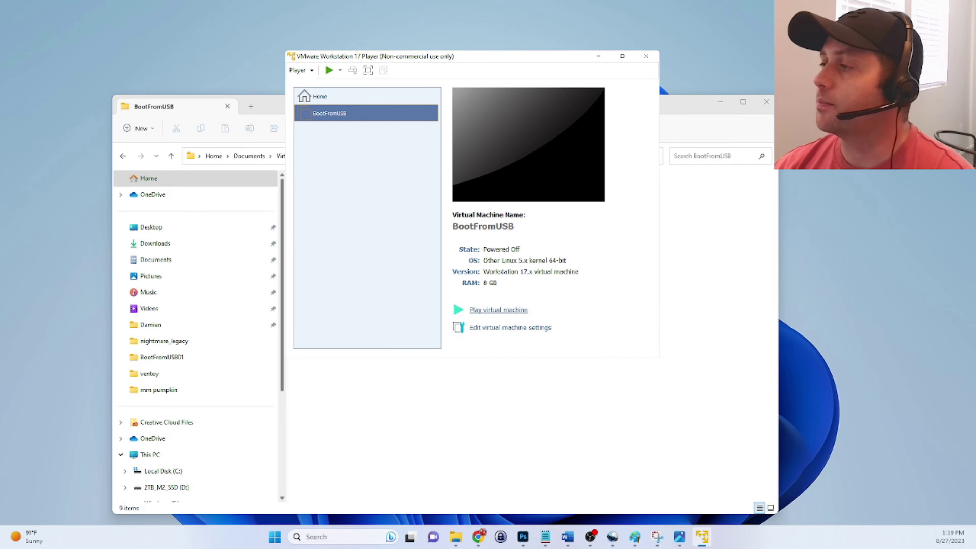
{"action": "left_click", "coordinate": [498, 309]}
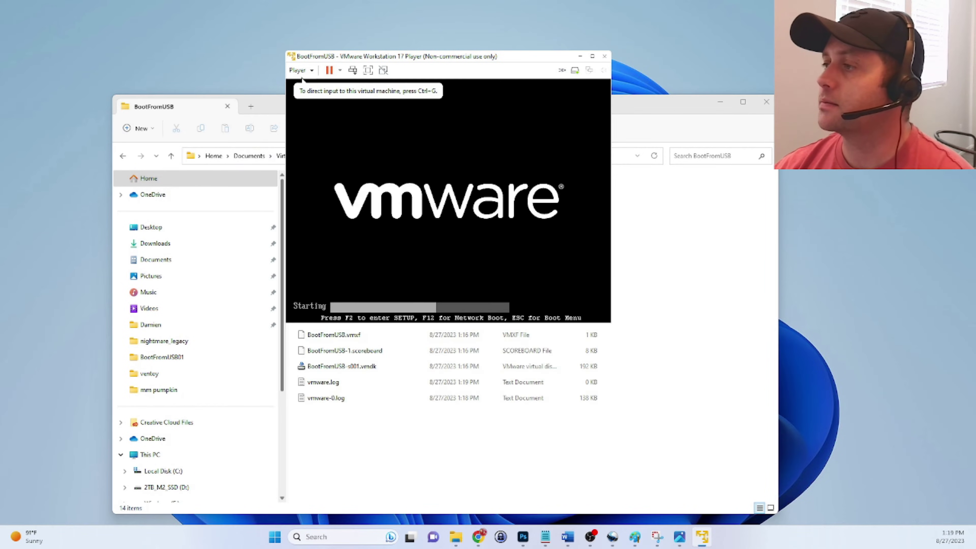
- Connect the Alcor Micro Mass Storage USB device from the host to the running virtual machine, and dismiss the removable devices hint
{"action": "left_click", "coordinate": [301, 70]}
{"action": "mouse_move", "coordinate": [346, 111]}
{"action": "mouse_move", "coordinate": [499, 138]}
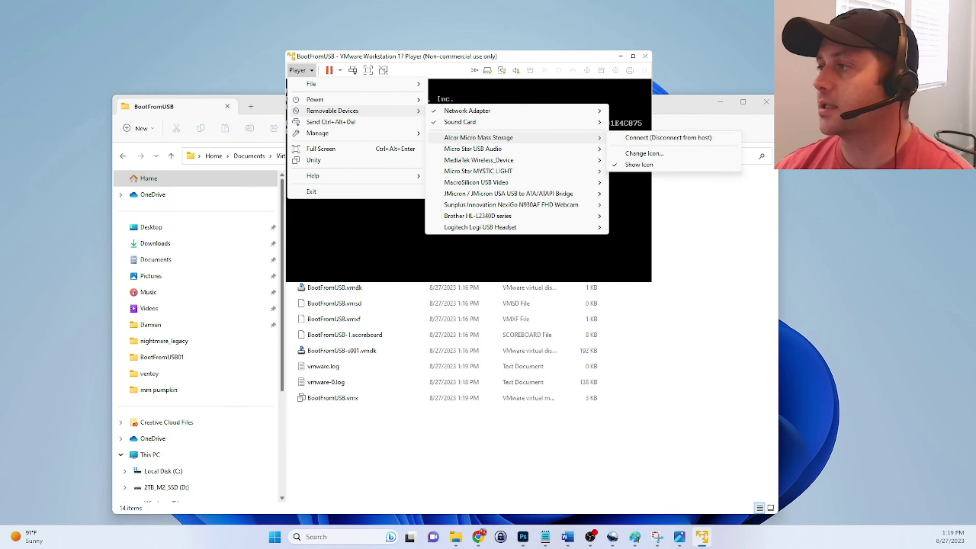
{"action": "left_click", "coordinate": [668, 138]}
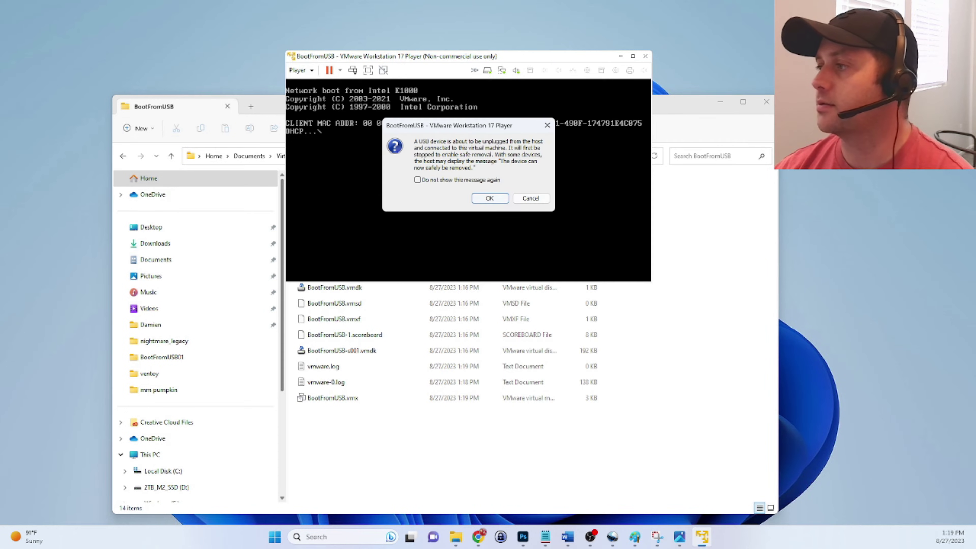
{"action": "key", "text": "Return"}
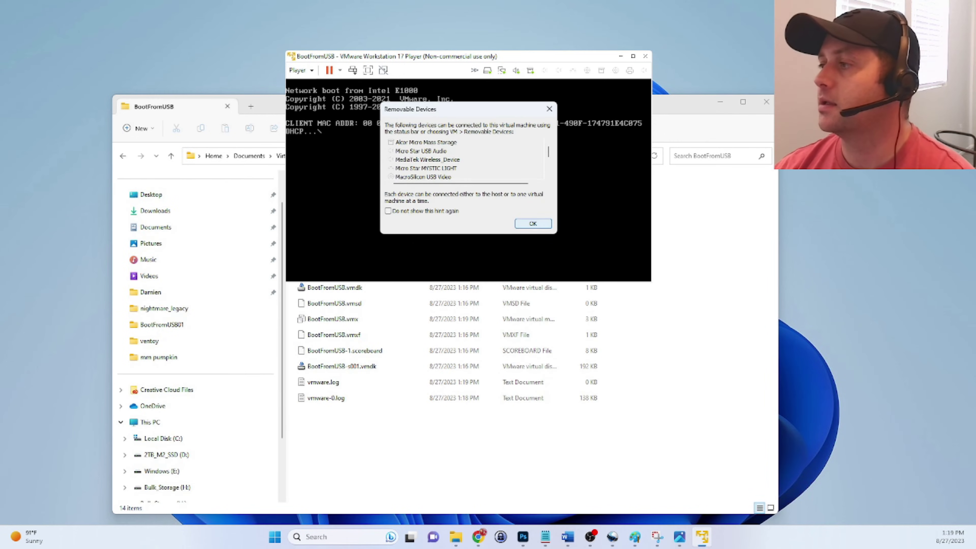
{"action": "left_click", "coordinate": [302, 80]}
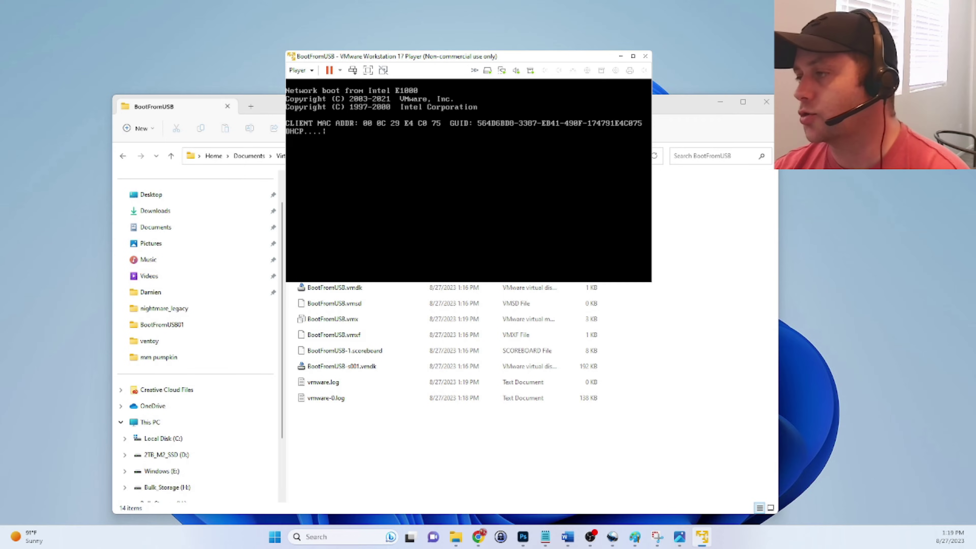
- Power off the BootFromUSB virtual machine and return to its folder in File Explorer
{"action": "key", "text": "ctrl+alt+Insert"}
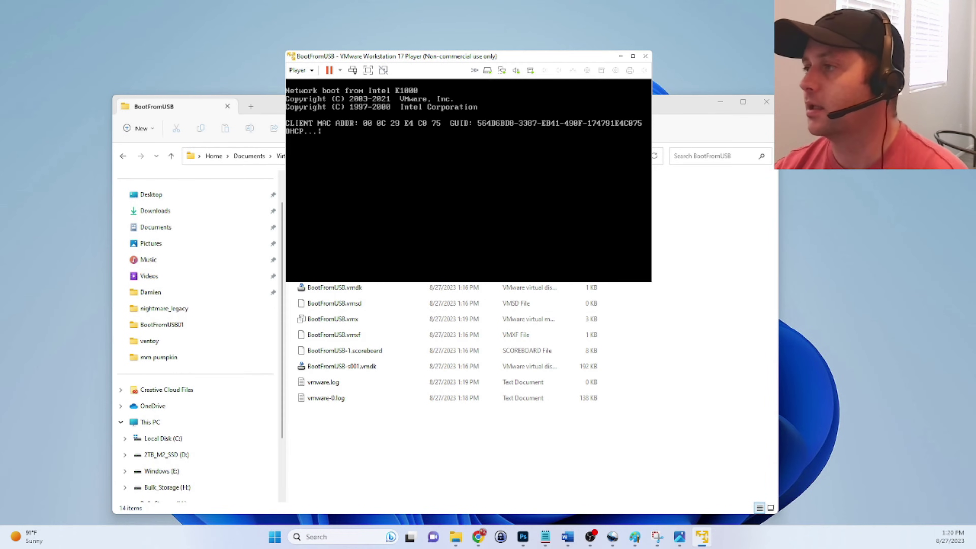
{"action": "key", "text": "ctrl+alt+Insert"}
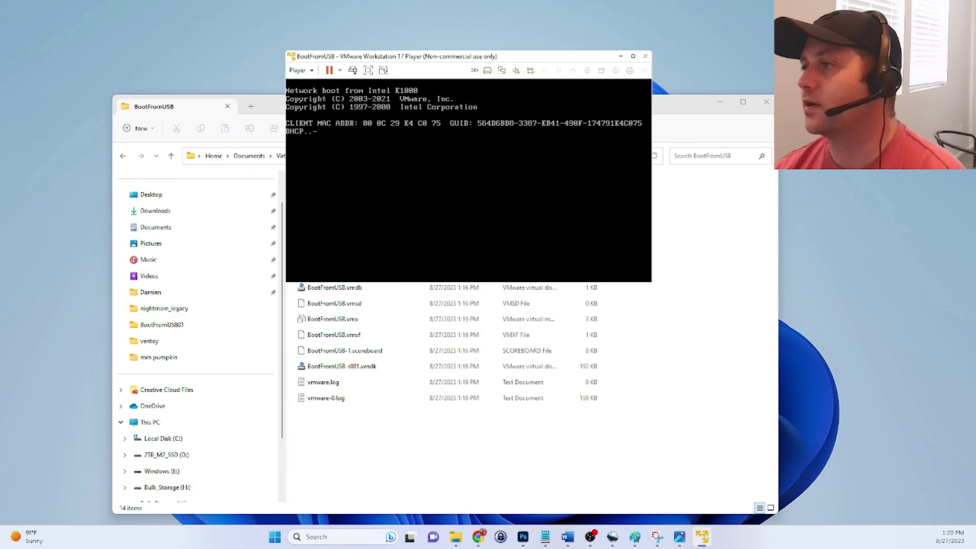
{"action": "left_click", "coordinate": [301, 69]}
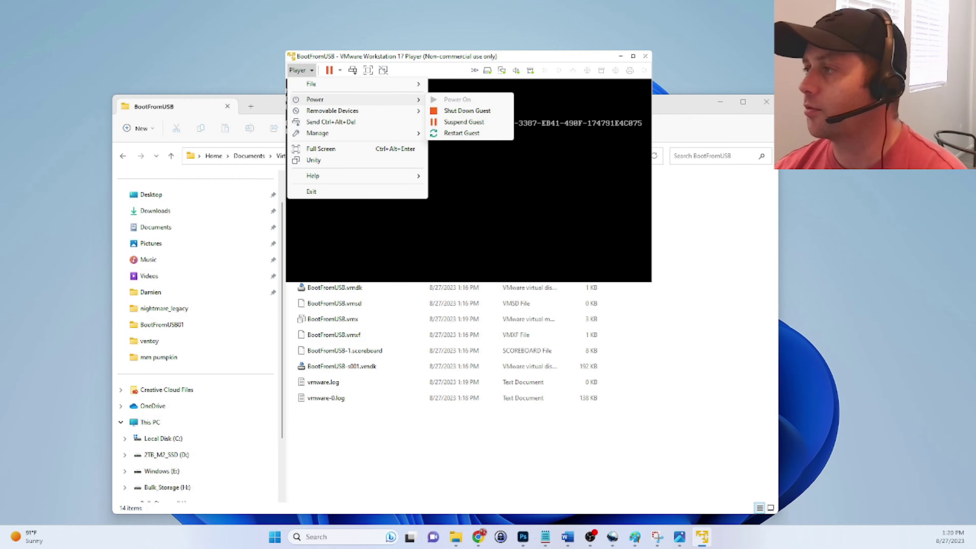
{"action": "left_click", "coordinate": [467, 110]}
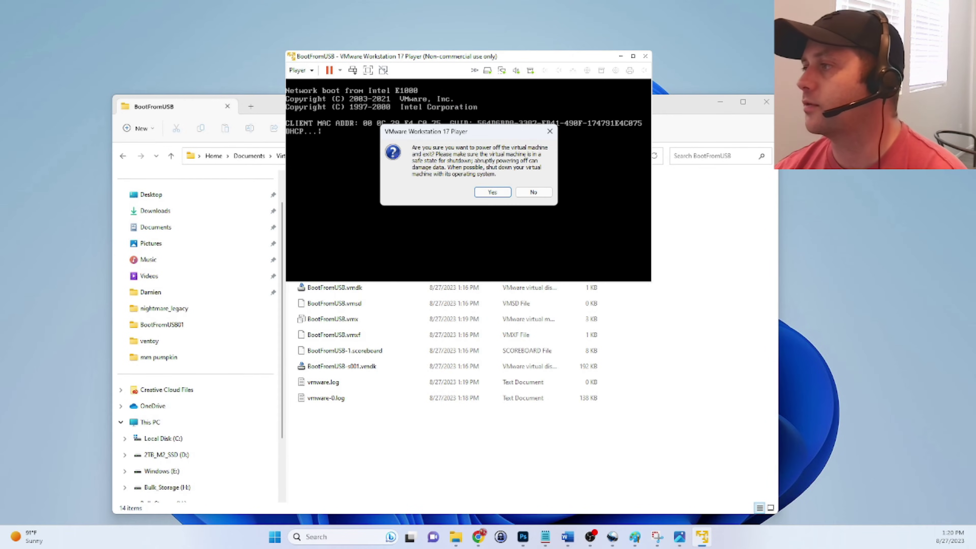
{"action": "left_click", "coordinate": [483, 192]}
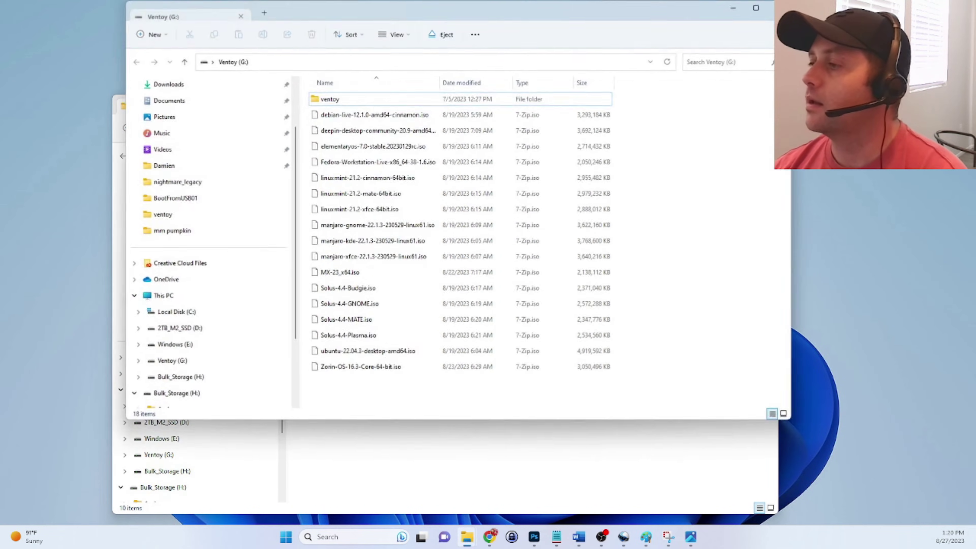
{"action": "key", "text": "alt+Tab"}
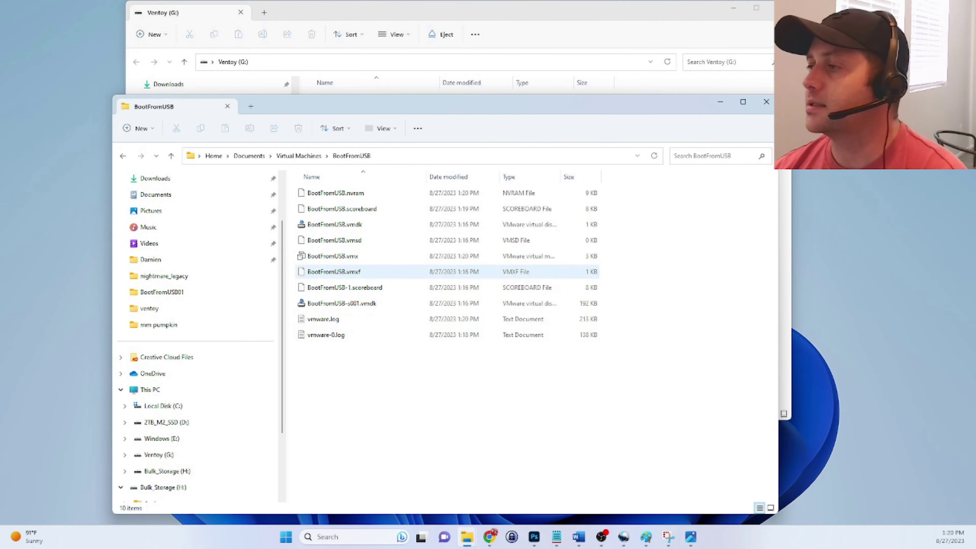
- Open BootFromUSB.vmx in Notepad from the virtual machine's folder and reposition the editor window
{"action": "right_click", "coordinate": [358, 255]}
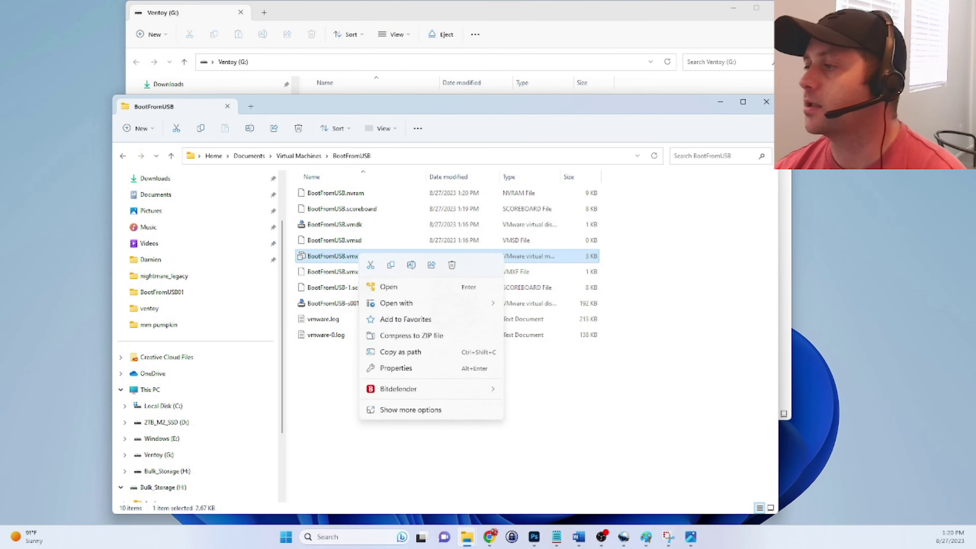
{"action": "mouse_move", "coordinate": [422, 303]}
{"action": "left_click", "coordinate": [535, 304]}
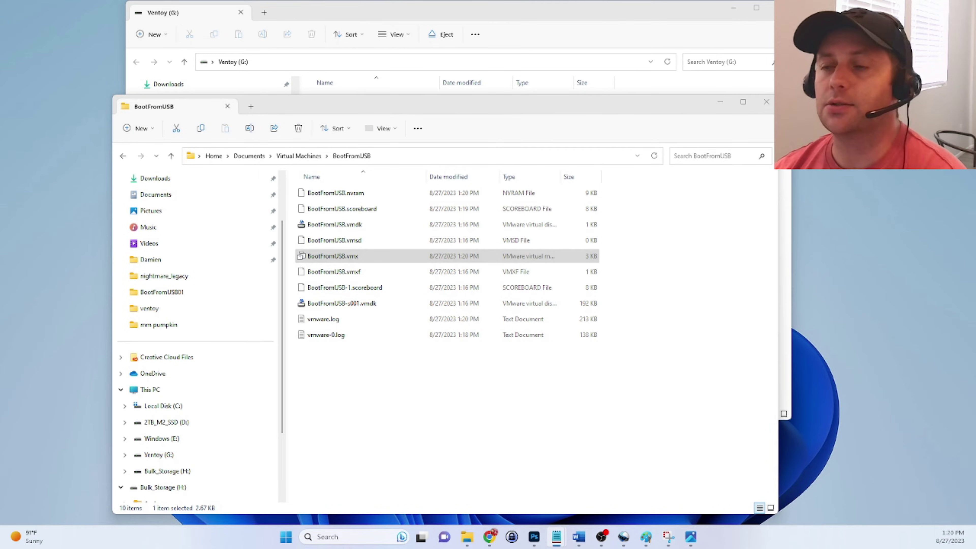
{"action": "left_click_drag", "start_coordinate": [705, 99], "coordinate": [455, 76]}
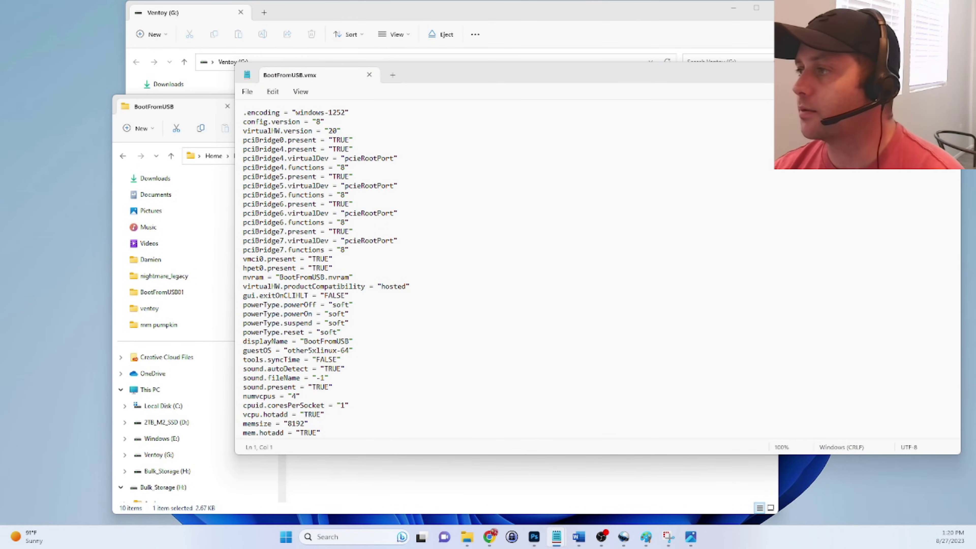
- Add the line bios.bootdelay = 10000 directly below the .encoding line in BootFromUSB.vmx
{"action": "left_click", "coordinate": [324, 122]}
{"action": "left_click", "coordinate": [348, 112]}
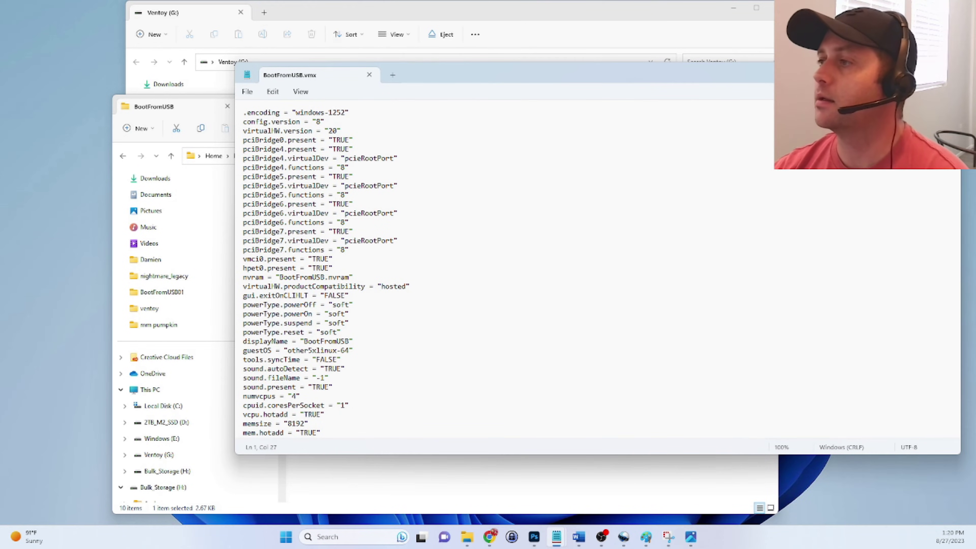
{"action": "key", "text": "Return"}
{"action": "type", "text": "bios.bootdelay = 10000"}
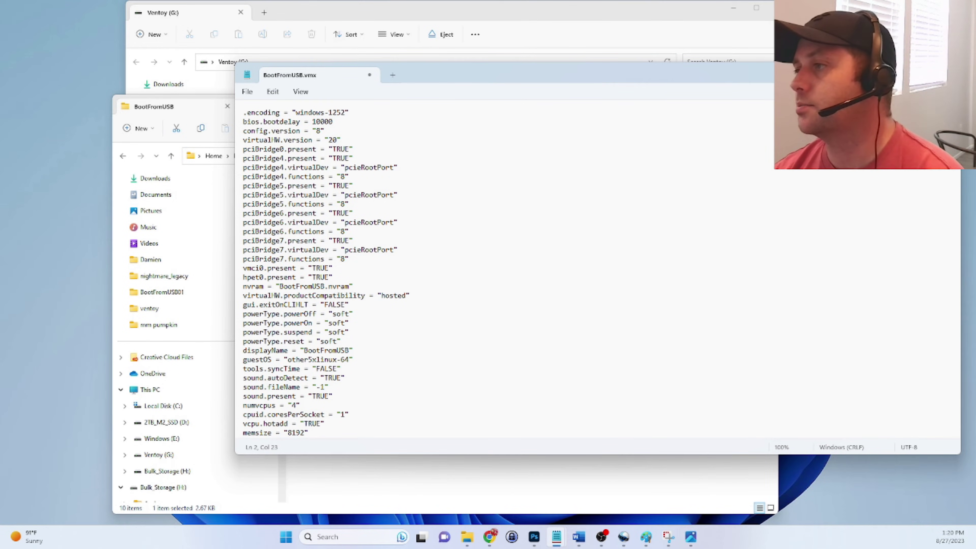
{"action": "left_click_drag", "start_coordinate": [312, 121], "coordinate": [333, 121]}
{"action": "left_click", "coordinate": [333, 121]}
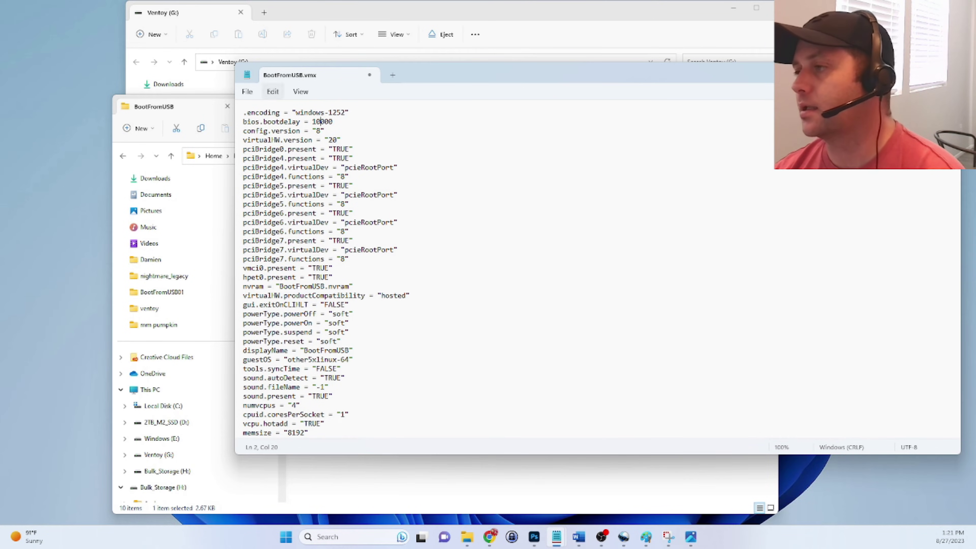
{"action": "left_click", "coordinate": [332, 121]}
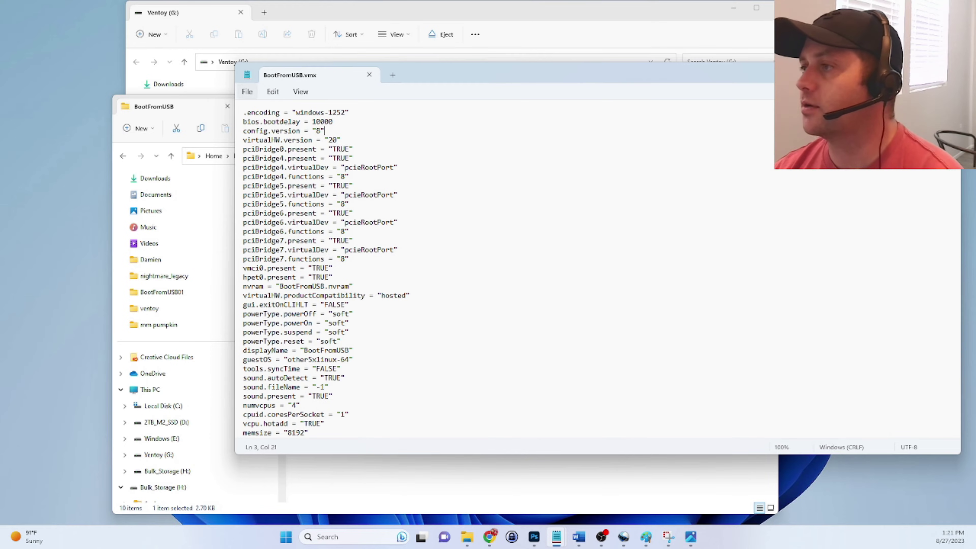
- Save BootFromUSB.vmx with the new boot delay setting and close Notepad
{"action": "key", "text": "alt+f"}
{"action": "key", "text": "Down"}
{"action": "key", "text": "Down"}
{"action": "key", "text": "Down"}
{"action": "key", "text": "Return"}
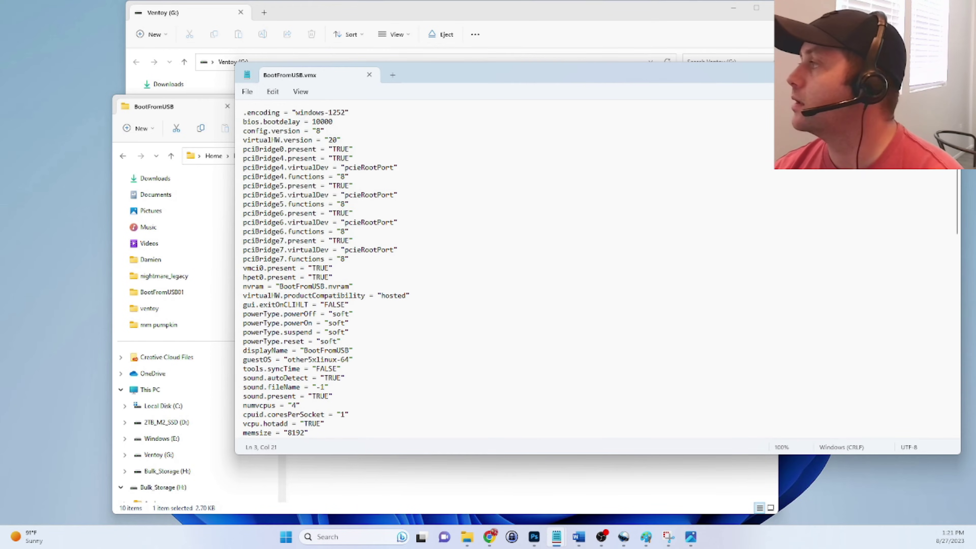
{"action": "key", "text": "alt+F4"}
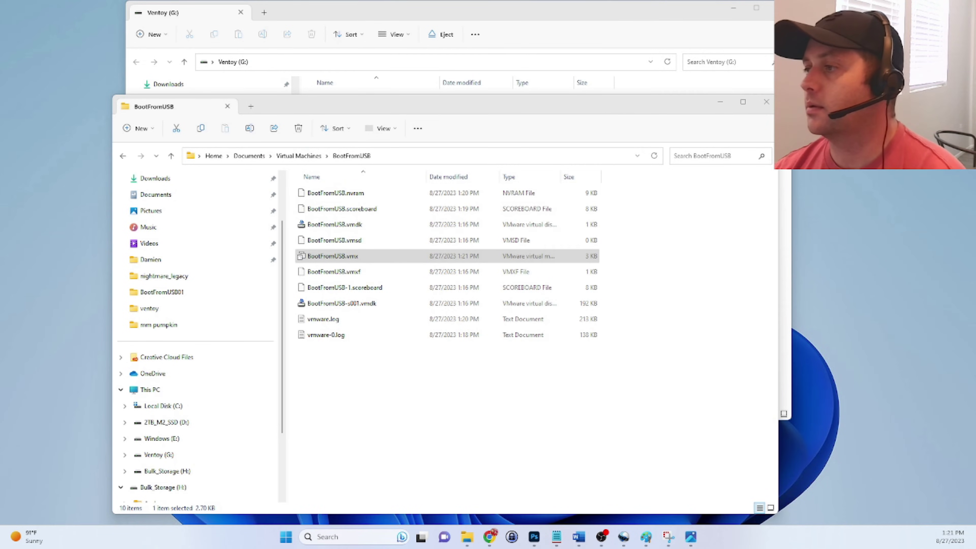
- Reopen VMware Workstation 17 Player and power on the BootFromUSB virtual machine
{"action": "key", "text": "Return"}
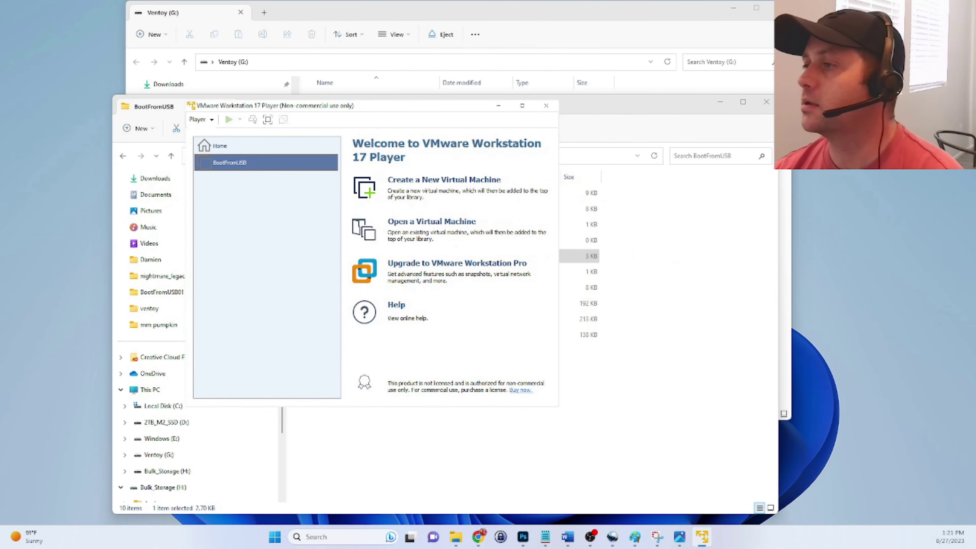
{"action": "right_click", "coordinate": [271, 165]}
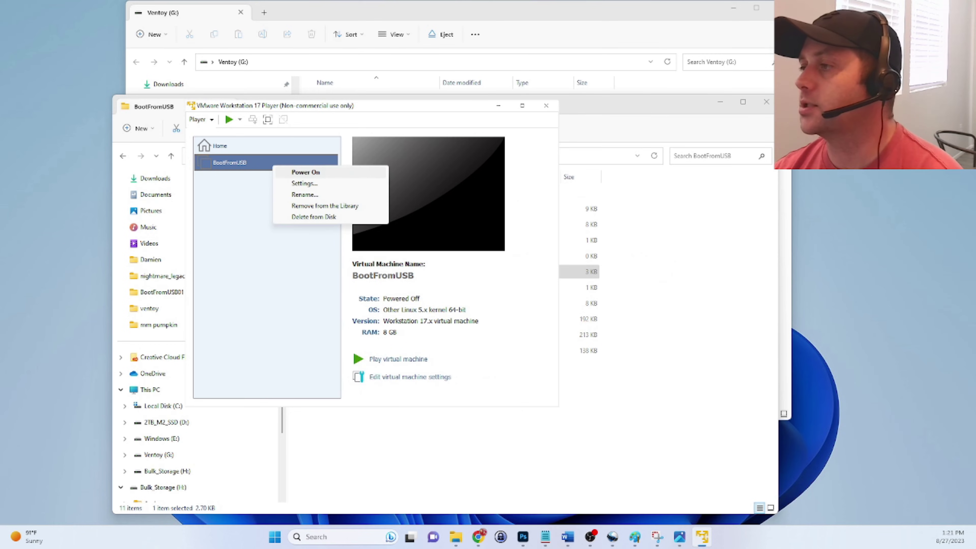
{"action": "left_click", "coordinate": [303, 172]}
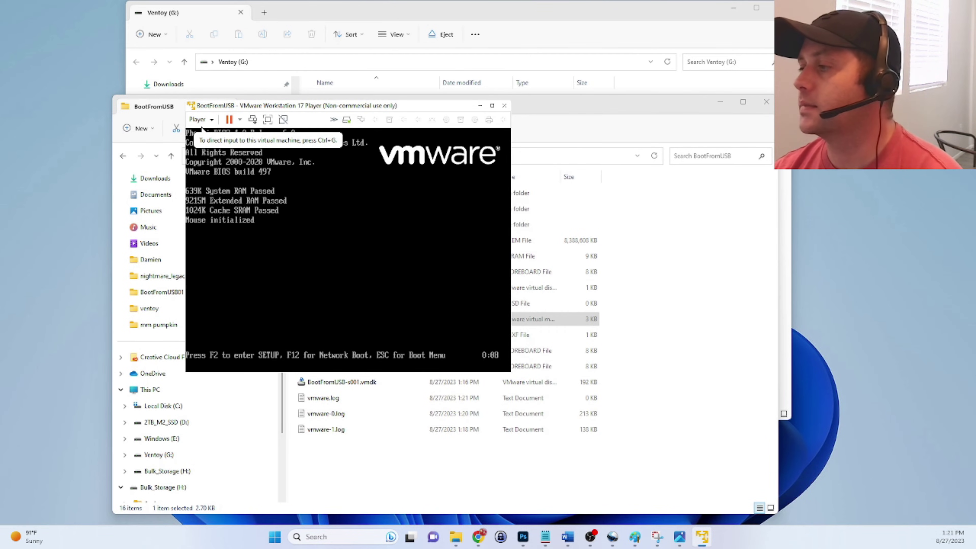
- Direct input into the virtual machine, open its Boot Menu during the startup delay and try to boot from Removable Devices
{"action": "left_click", "coordinate": [201, 129]}
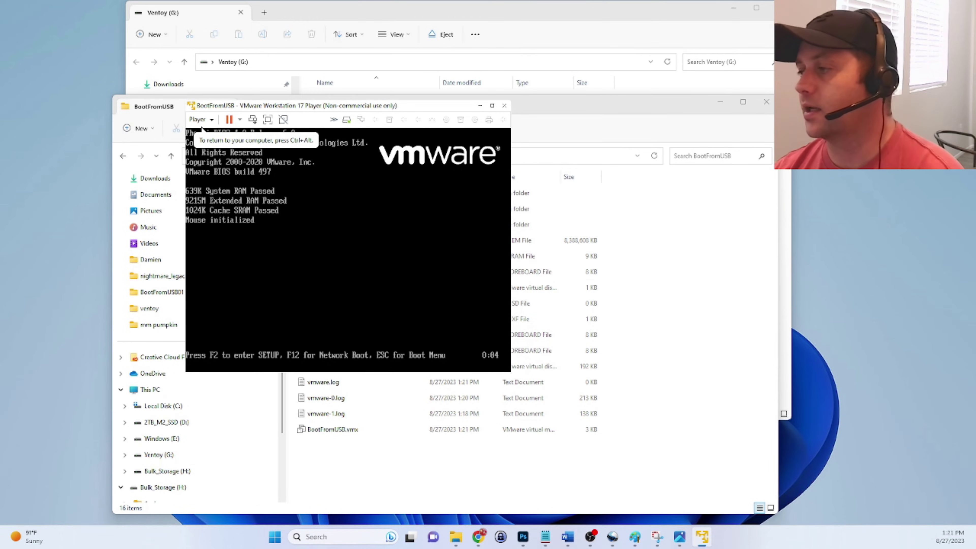
{"action": "key", "text": "Escape"}
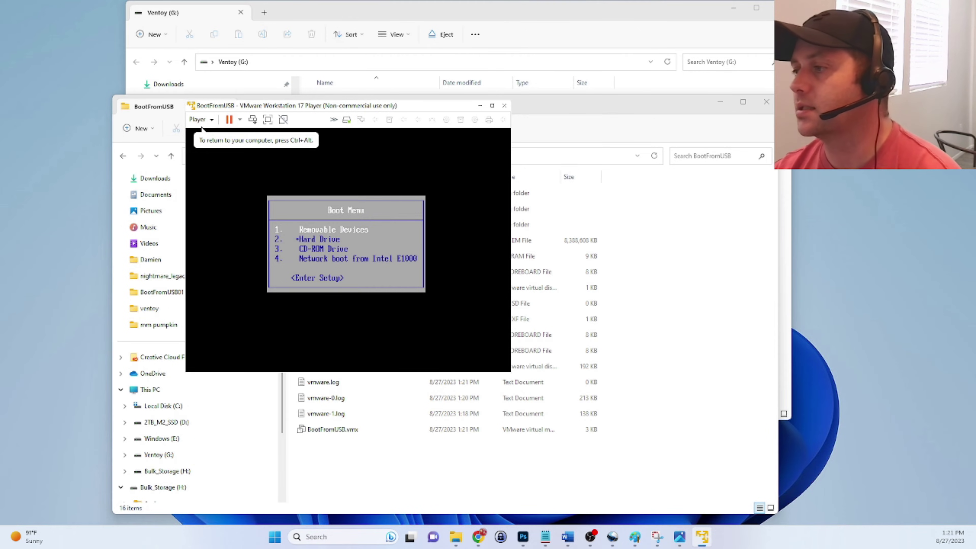
{"action": "key", "text": "Return"}
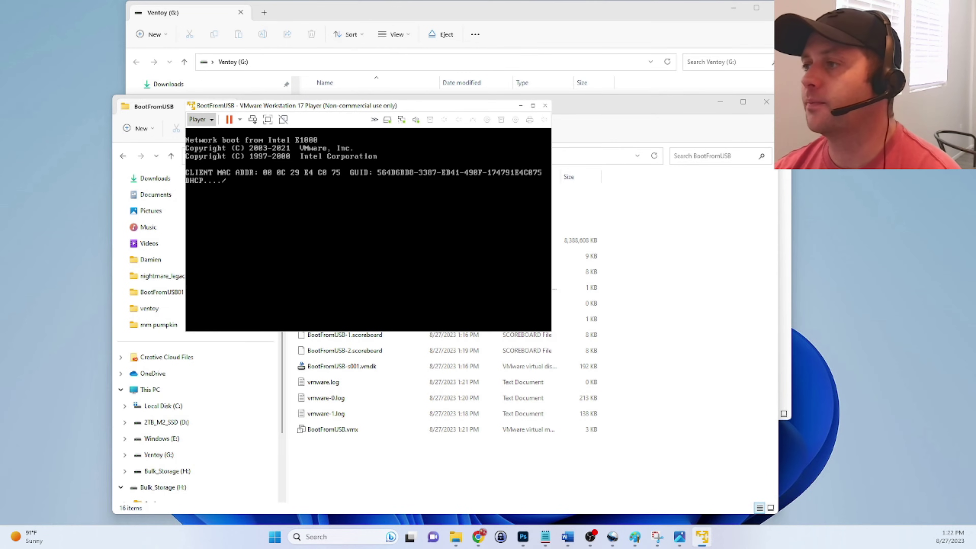
- Shut down the BootFromUSB guest and confirm powering it off
{"action": "left_click", "coordinate": [201, 119]}
{"action": "mouse_move", "coordinate": [257, 148]}
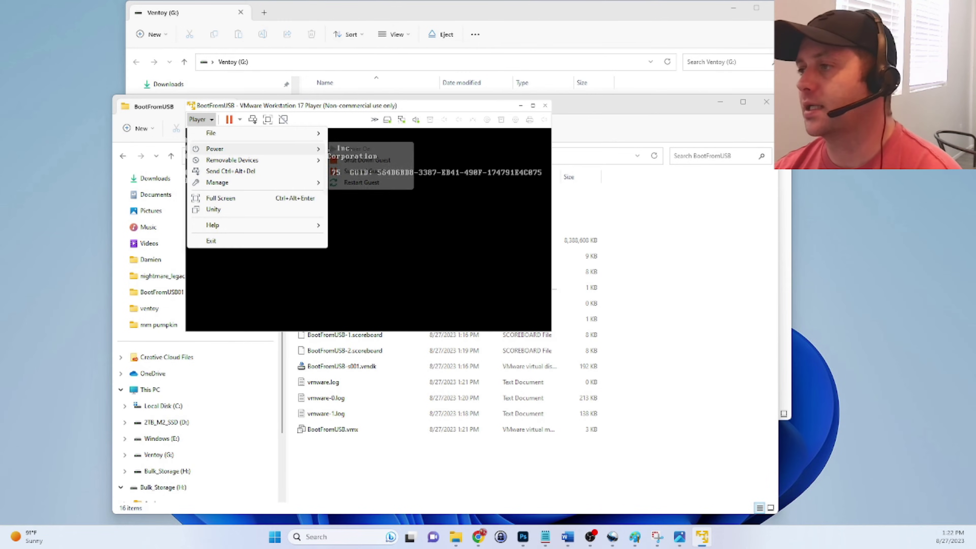
{"action": "left_click", "coordinate": [368, 160]}
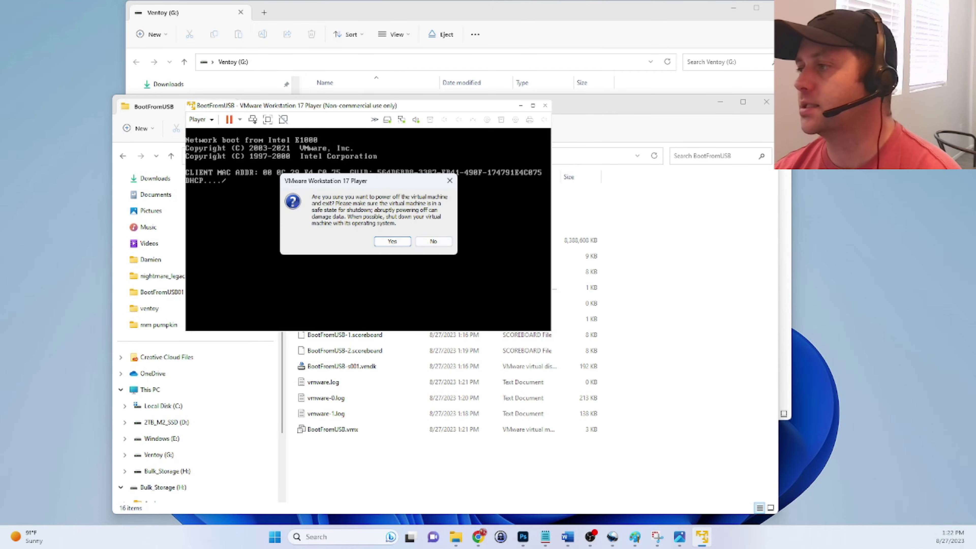
{"action": "left_click", "coordinate": [392, 241]}
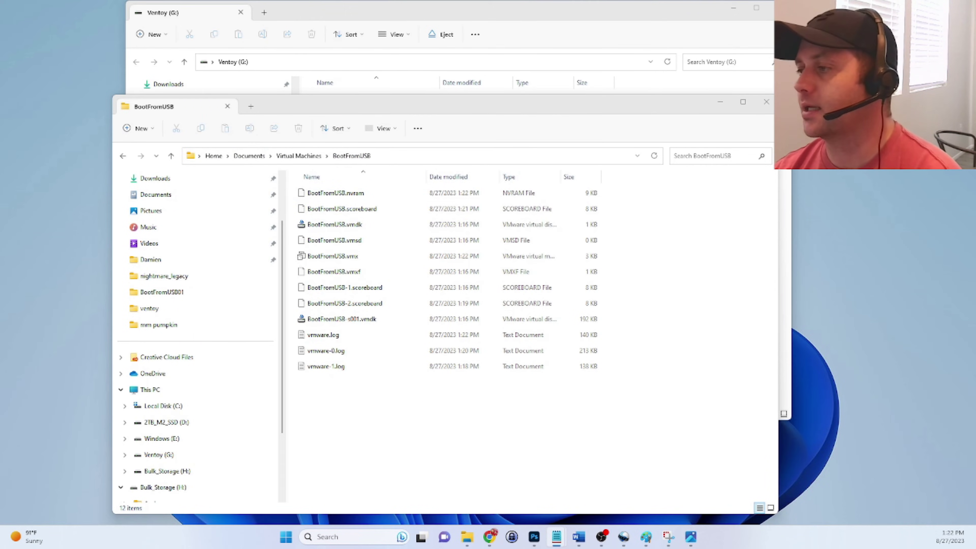
- Open BootFromUSB.vmx in Notepad again and move the editor window fully into view
{"action": "right_click", "coordinate": [346, 256]}
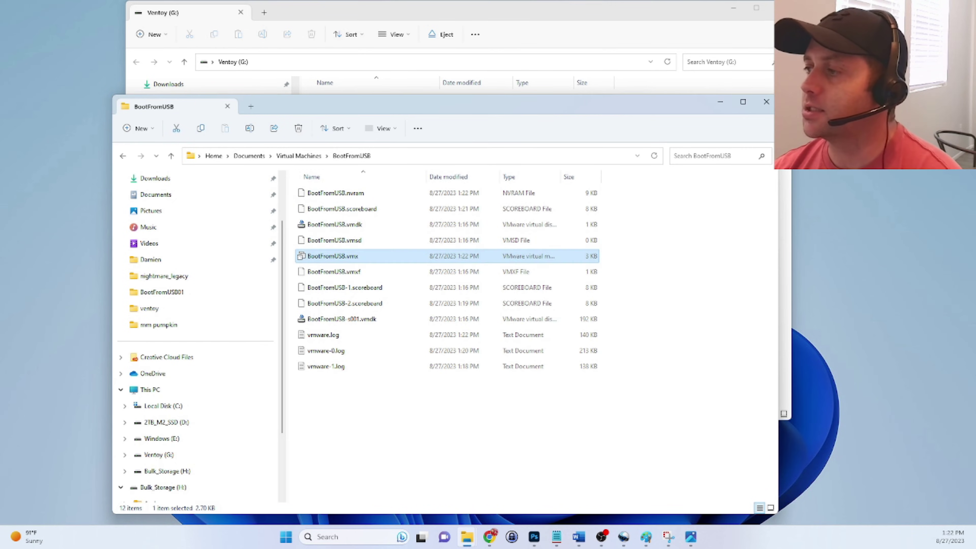
{"action": "mouse_move", "coordinate": [423, 309]}
{"action": "left_click", "coordinate": [587, 308]}
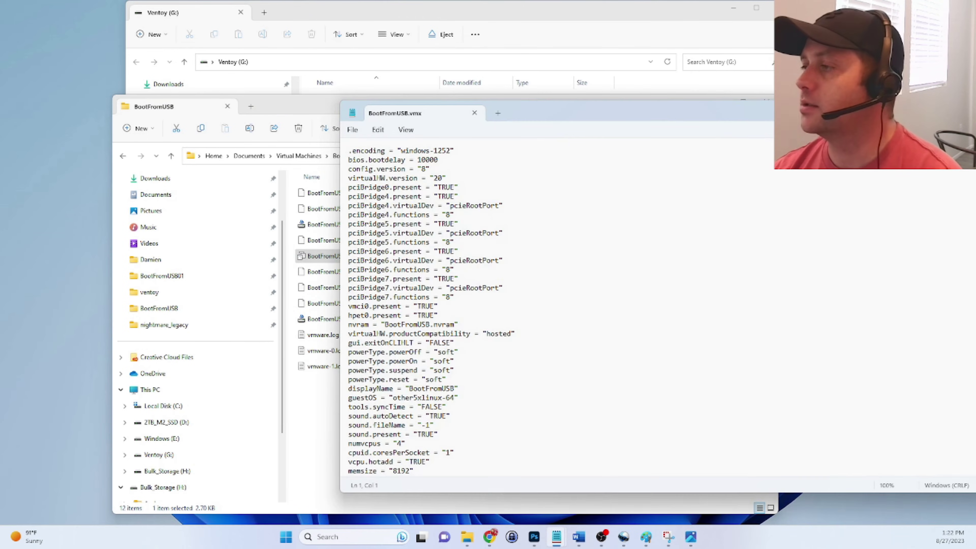
{"action": "left_click_drag", "start_coordinate": [576, 113], "coordinate": [334, 66]}
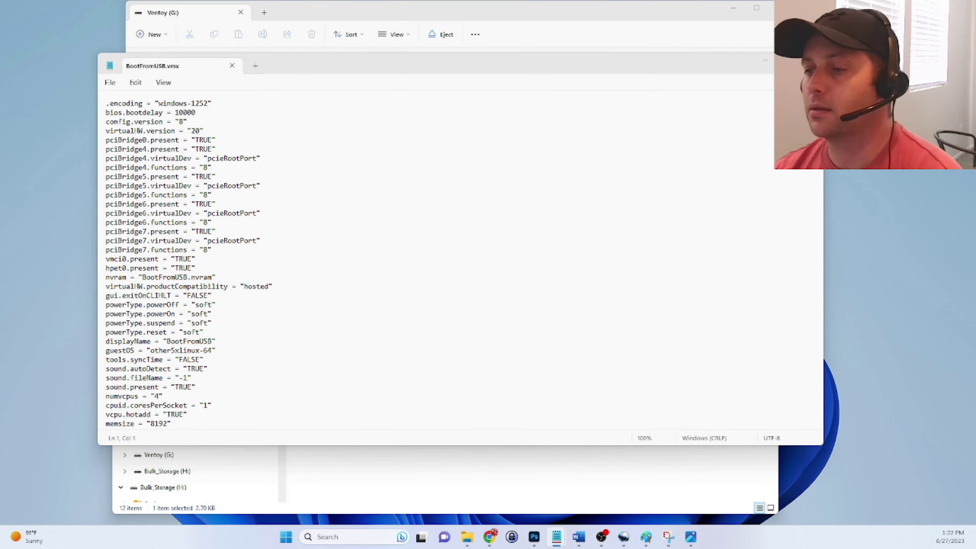
- Add the line firmware = "efi" directly below the .encoding line in BootFromUSB.vmx
{"action": "left_click", "coordinate": [216, 277]}
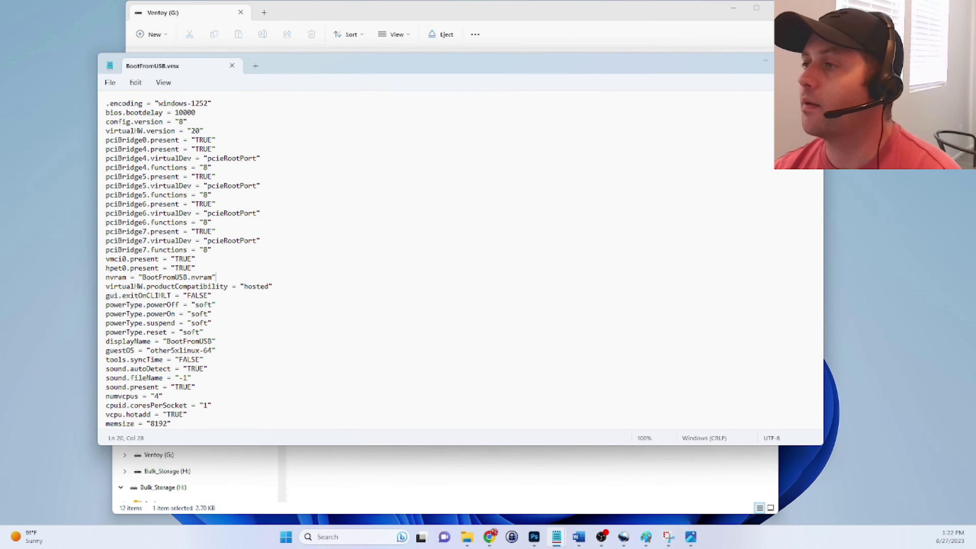
{"action": "left_click", "coordinate": [212, 103]}
{"action": "key", "text": "Return"}
{"action": "type", "text": "firmware = \"efi\""}
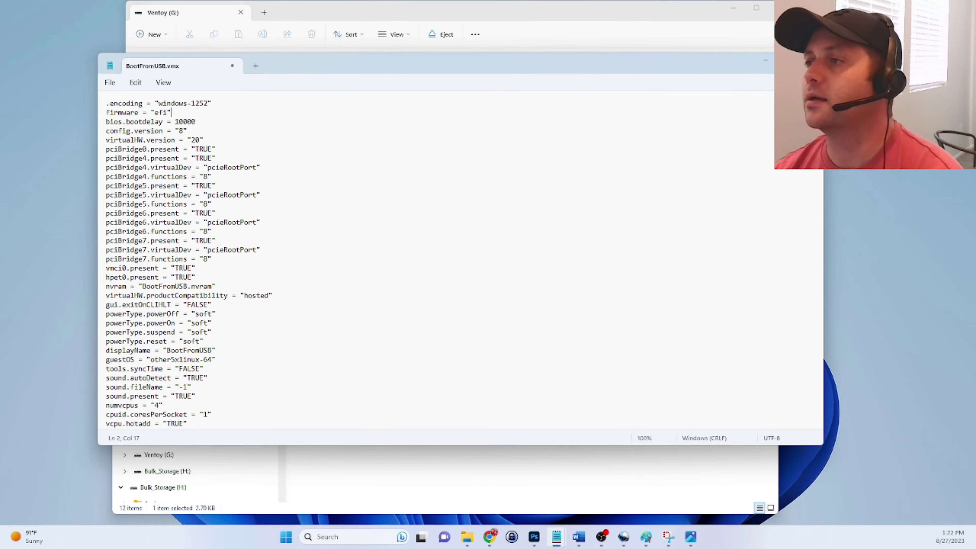
- Save BootFromUSB.vmx with the EFI firmware setting and close Notepad
{"action": "left_click", "coordinate": [110, 83]}
{"action": "left_click", "coordinate": [116, 150]}
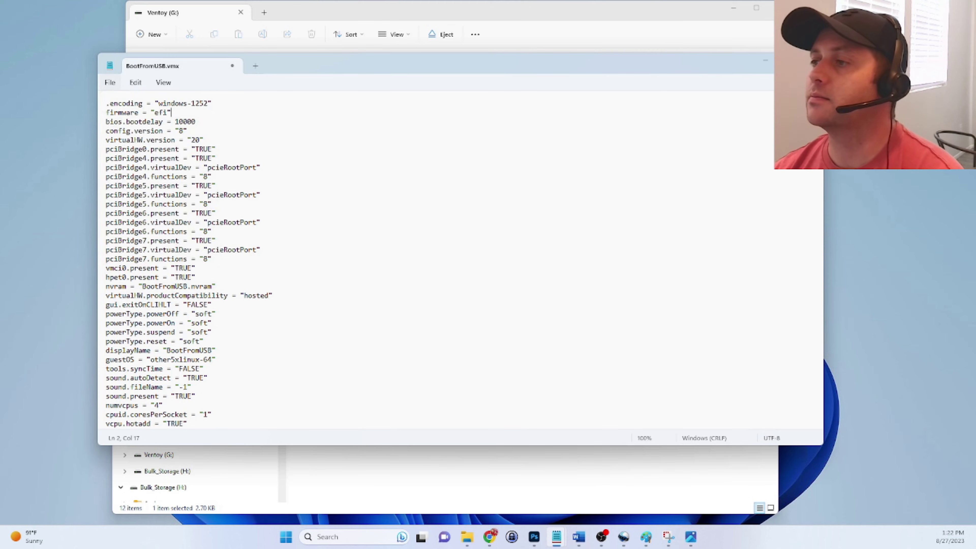
{"action": "key", "text": "alt+F4"}
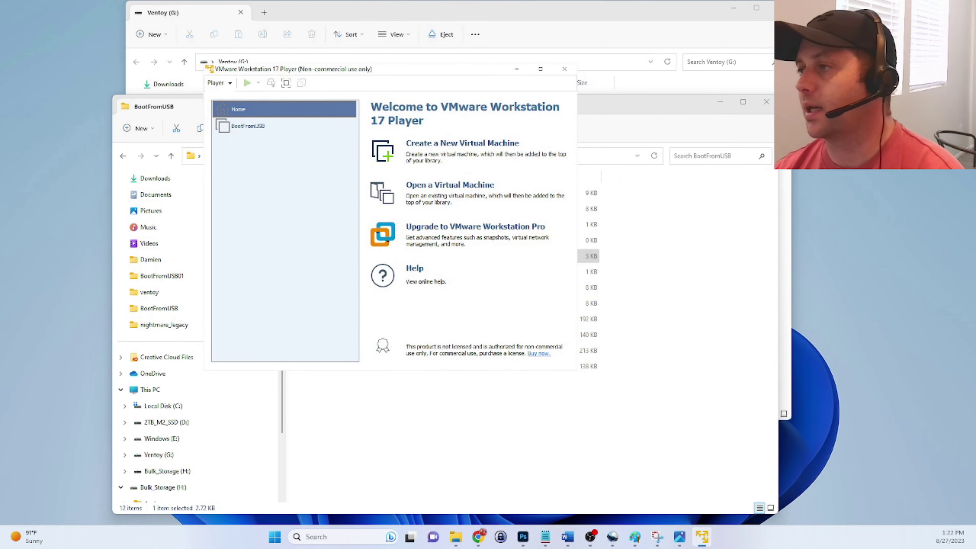
- Power on the BootFromUSB virtual machine from the library
{"action": "left_click", "coordinate": [247, 126]}
{"action": "right_click", "coordinate": [285, 125]}
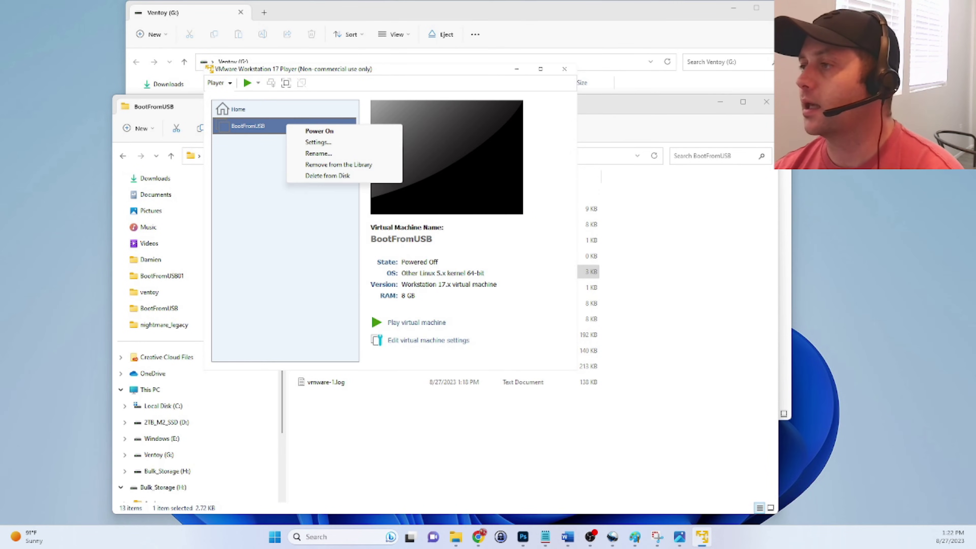
{"action": "left_click", "coordinate": [303, 131]}
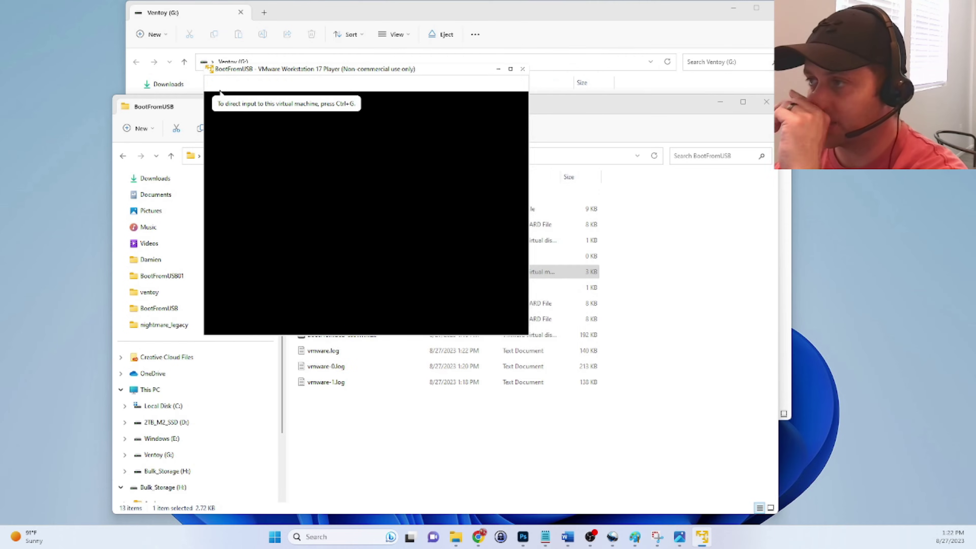
- Connect the Alcor Micro Mass Storage USB device to the running virtual machine, accepting its disconnection from the host and dismissing the device hint
{"action": "left_click", "coordinate": [219, 83]}
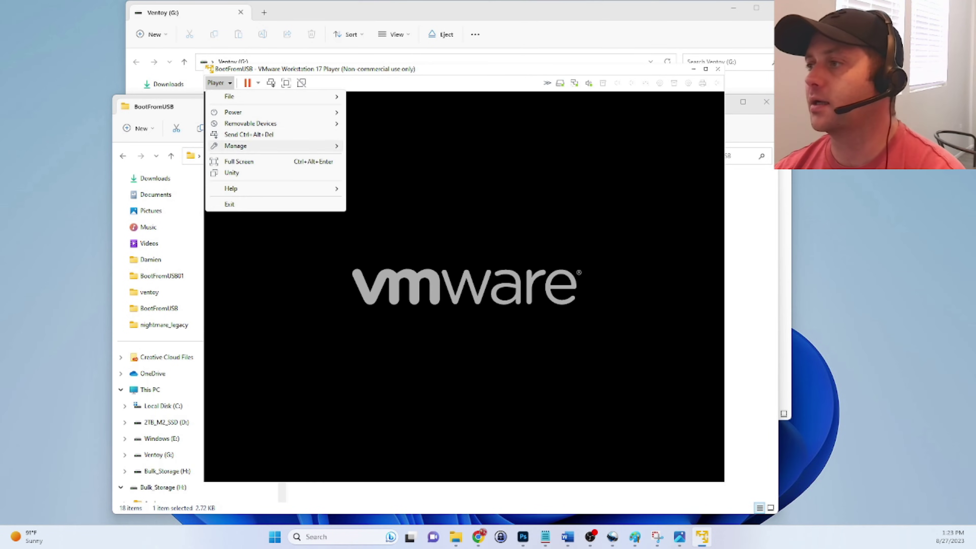
{"action": "mouse_move", "coordinate": [277, 123]}
{"action": "mouse_move", "coordinate": [396, 150]}
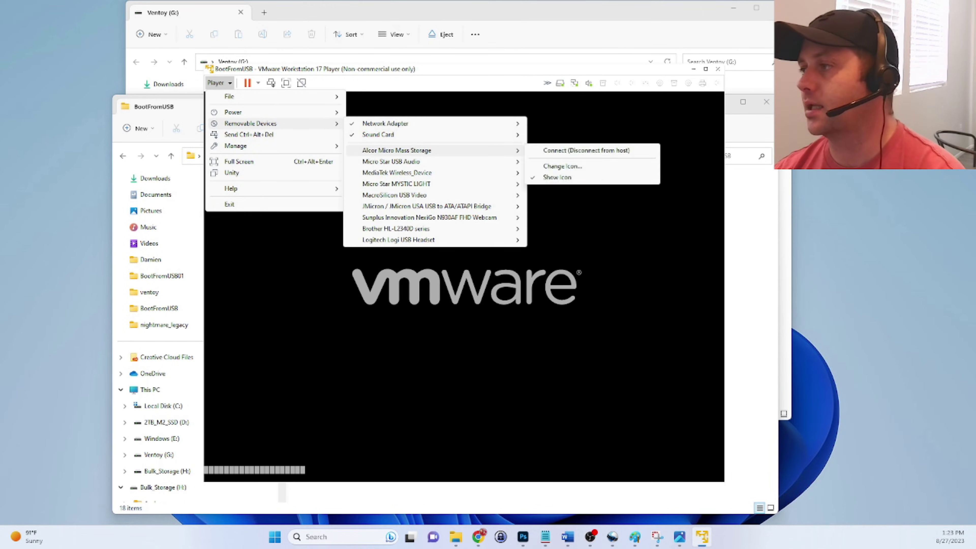
{"action": "left_click", "coordinate": [585, 150]}
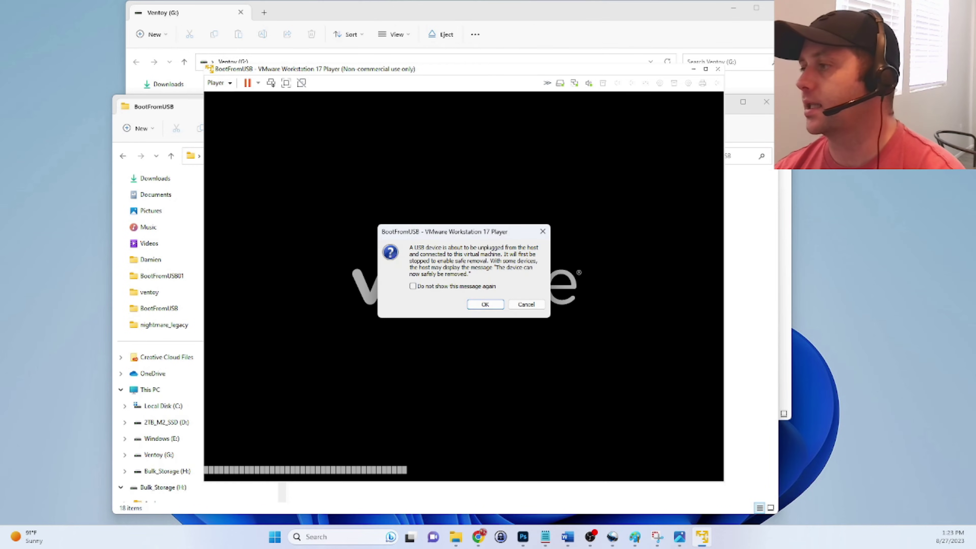
{"action": "left_click", "coordinate": [484, 305]}
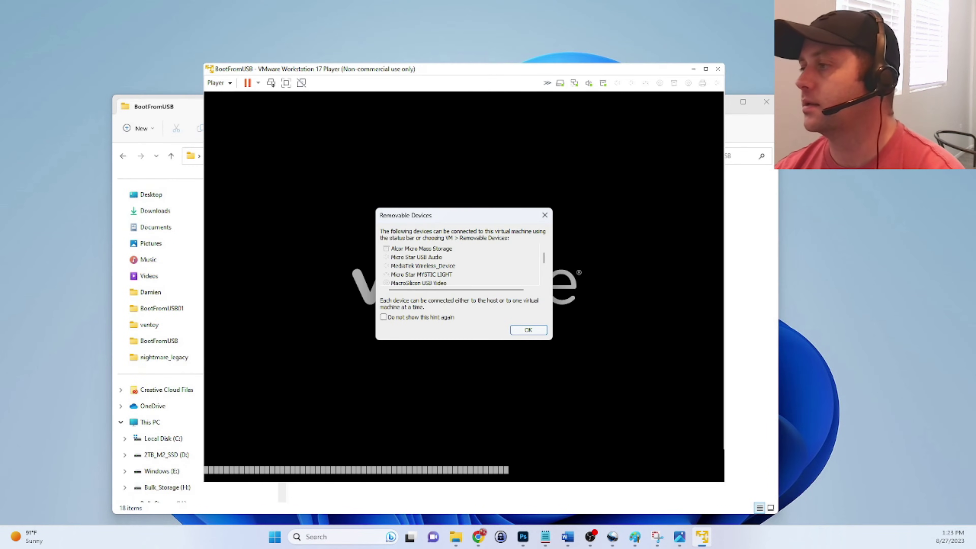
{"action": "key", "text": "Return"}
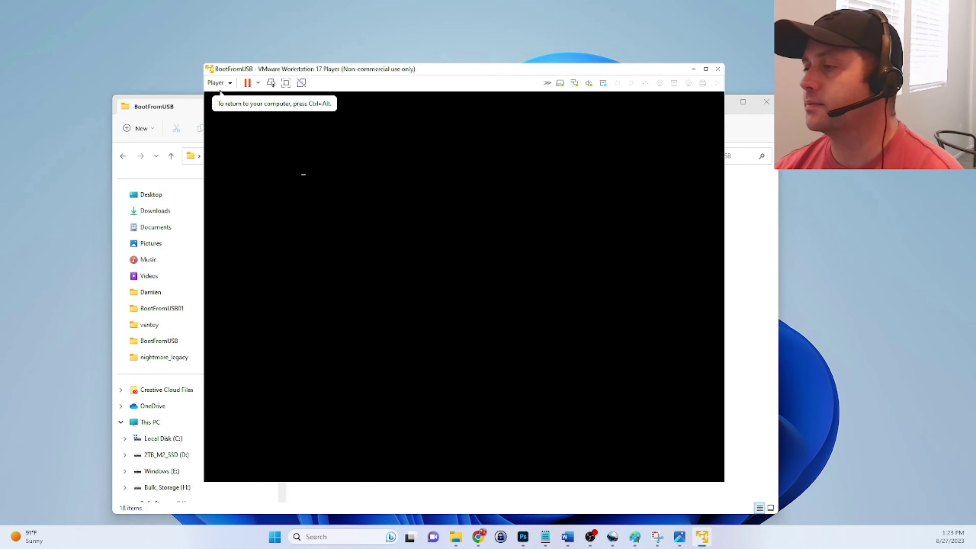
- Boot the virtual machine from EFI USB Device in the Boot Manager
{"action": "key", "text": "Down"}
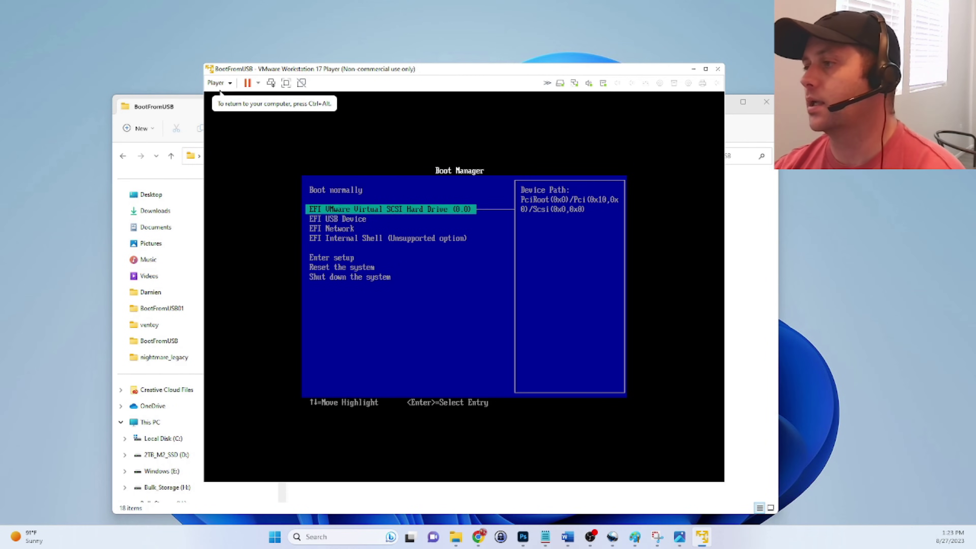
{"action": "key", "text": "Down"}
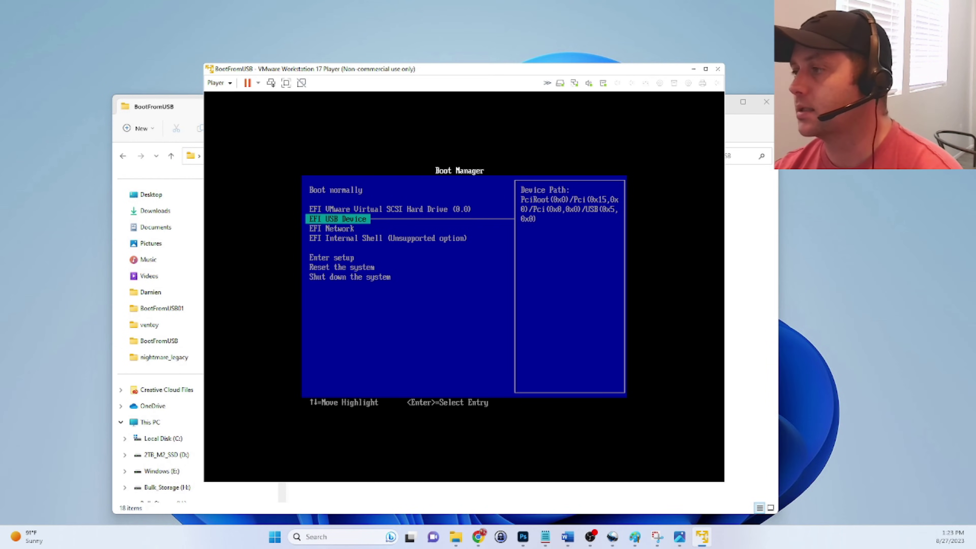
{"action": "key", "text": "Return"}
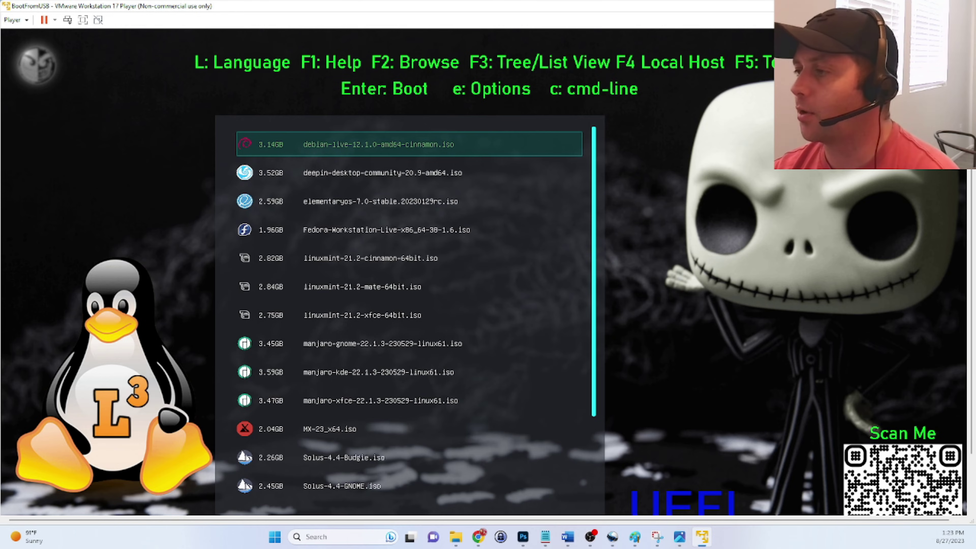
- Look through the whole list of Linux ISOs in the USB drive's boot menu, down to the last entry and back to the first
{"action": "key", "text": "Down"}
{"action": "key", "text": "Down"}
{"action": "key", "text": "Down"}
{"action": "key", "text": "Down"}
{"action": "key", "text": "Down"}
{"action": "key", "text": "Down"}
{"action": "key", "text": "Down"}
{"action": "key", "text": "Down"}
{"action": "key", "text": "Down"}
{"action": "key", "text": "Down"}
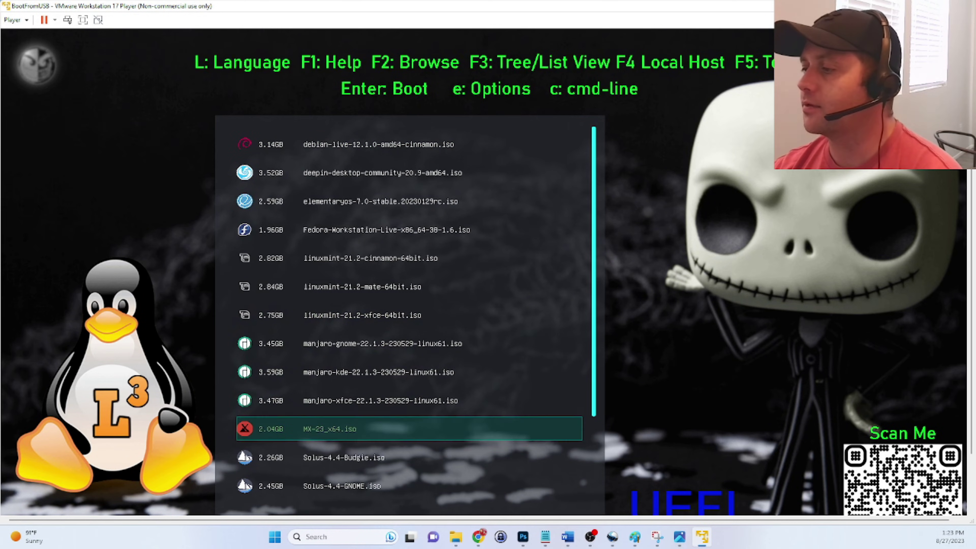
{"action": "key", "text": "Down"}
{"action": "key", "text": "Down"}
{"action": "key", "text": "Down"}
{"action": "key", "text": "Down"}
{"action": "key", "text": "Down"}
{"action": "key", "text": "Down"}
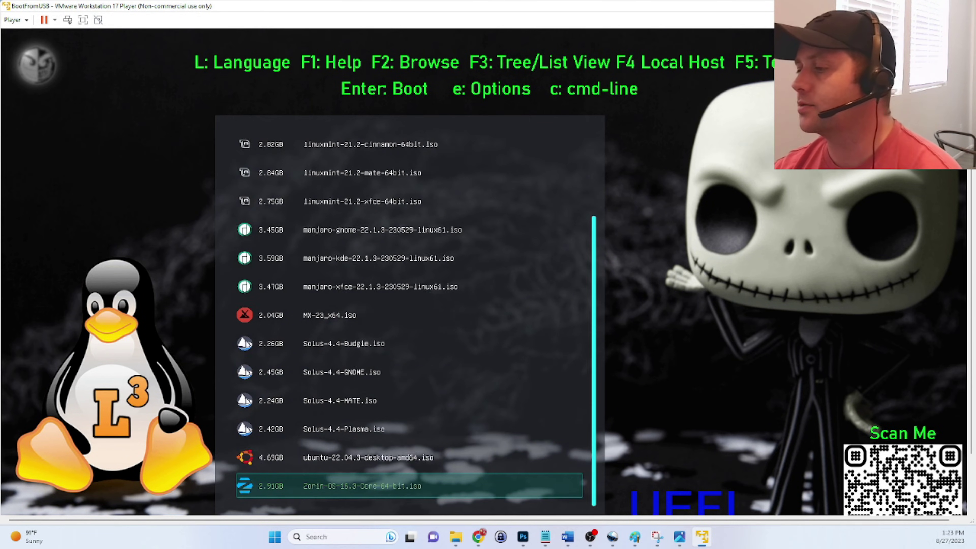
{"action": "key", "text": "Up"}
{"action": "key", "text": "Up"}
{"action": "key", "text": "Up"}
{"action": "key", "text": "Up"}
{"action": "key", "text": "Up"}
{"action": "key", "text": "Up"}
{"action": "key", "text": "Up"}
{"action": "key", "text": "Up"}
{"action": "key", "text": "Up"}
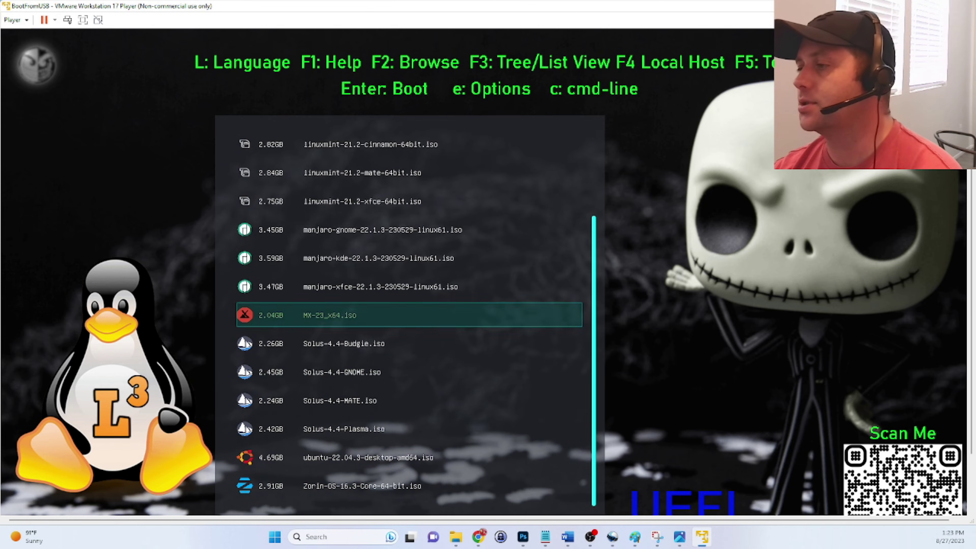
{"action": "key", "text": "Up"}
{"action": "key", "text": "Up"}
{"action": "key", "text": "Up"}
{"action": "key", "text": "Up"}
{"action": "key", "text": "Up"}
{"action": "key", "text": "Up"}
{"action": "key", "text": "Up"}
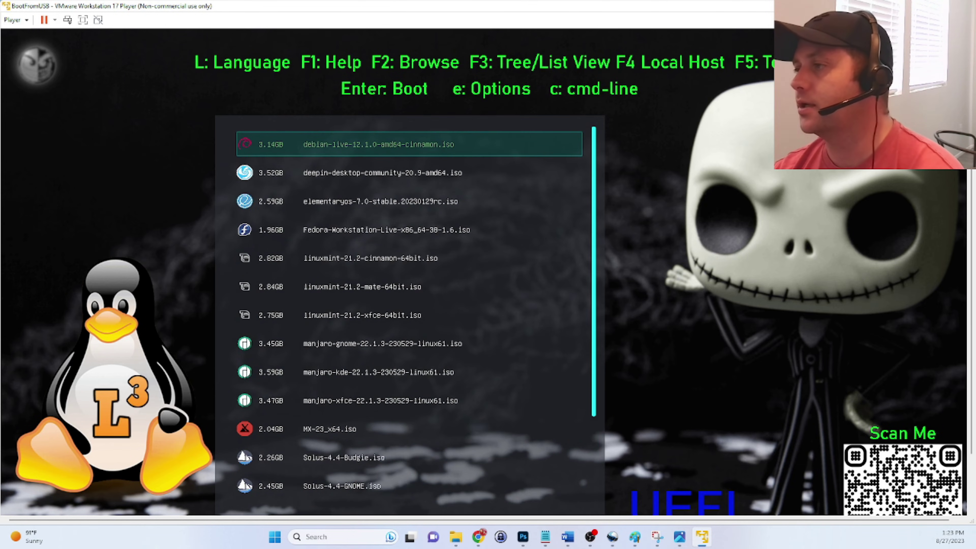
- Examine the individual distribution entries in the boot menu, comparing the Fedora, Linux Mint, Manjaro, deepin and MX images
{"action": "key", "text": "Down"}
{"action": "key", "text": "Down"}
{"action": "key", "text": "Down"}
{"action": "key", "text": "Down"}
{"action": "key", "text": "Down"}
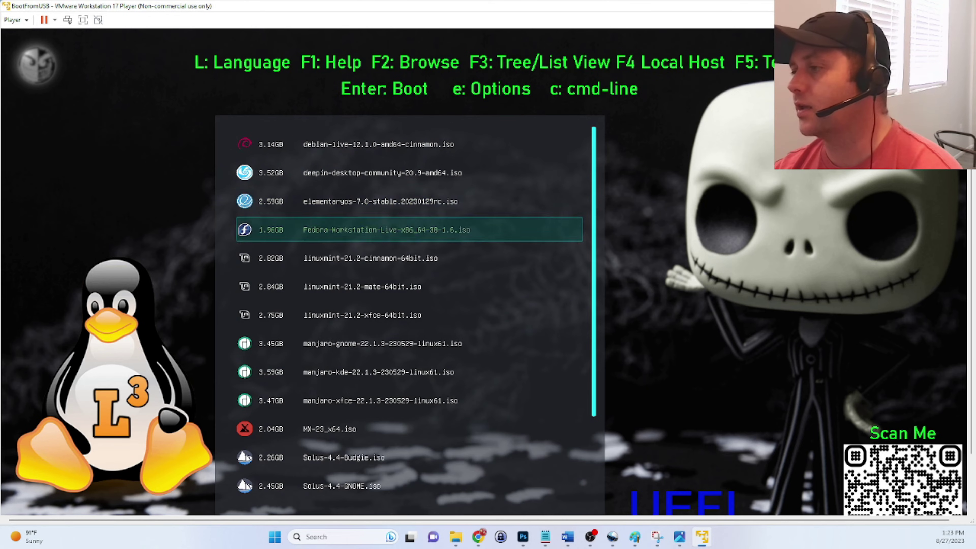
{"action": "key", "text": "Up"}
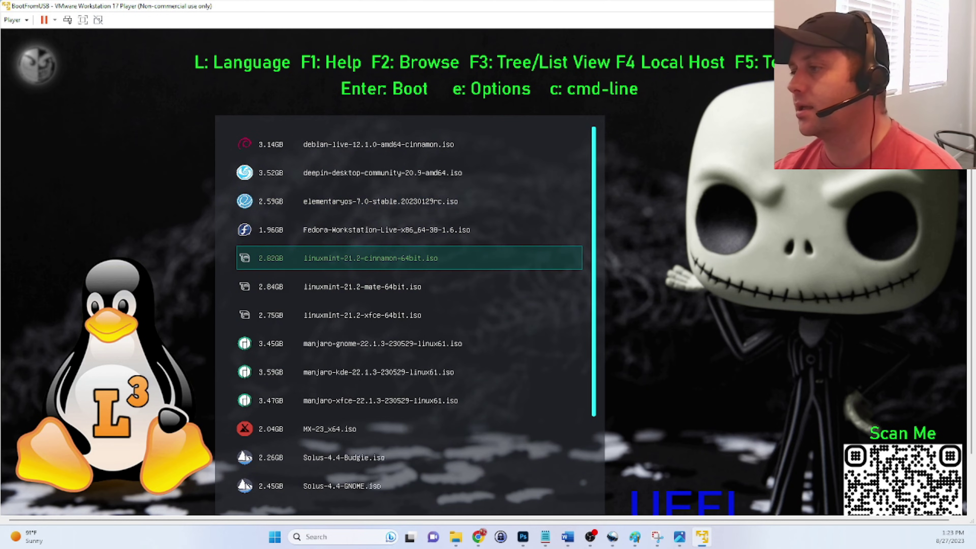
{"action": "key", "text": "Down"}
{"action": "key", "text": "Down"}
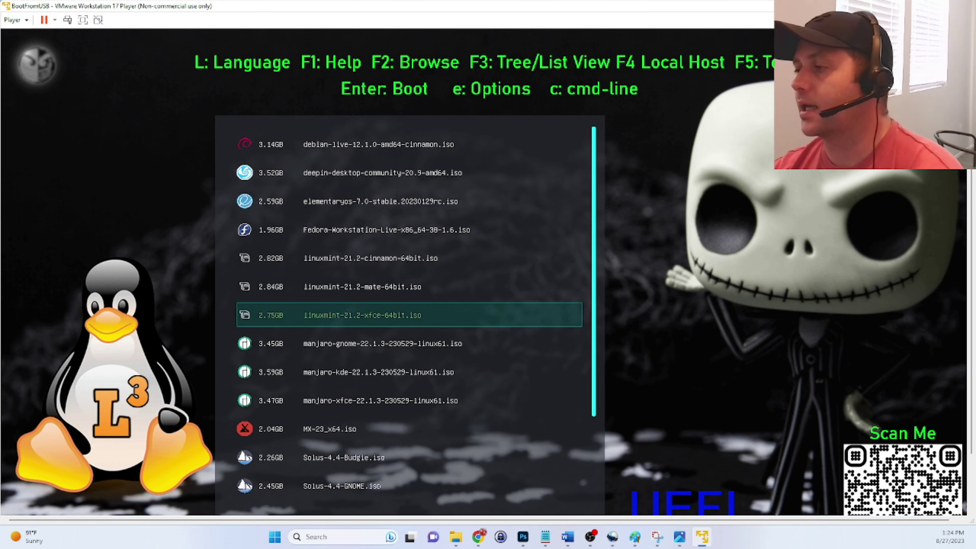
{"action": "key", "text": "Down"}
{"action": "key", "text": "Down"}
{"action": "key", "text": "Up"}
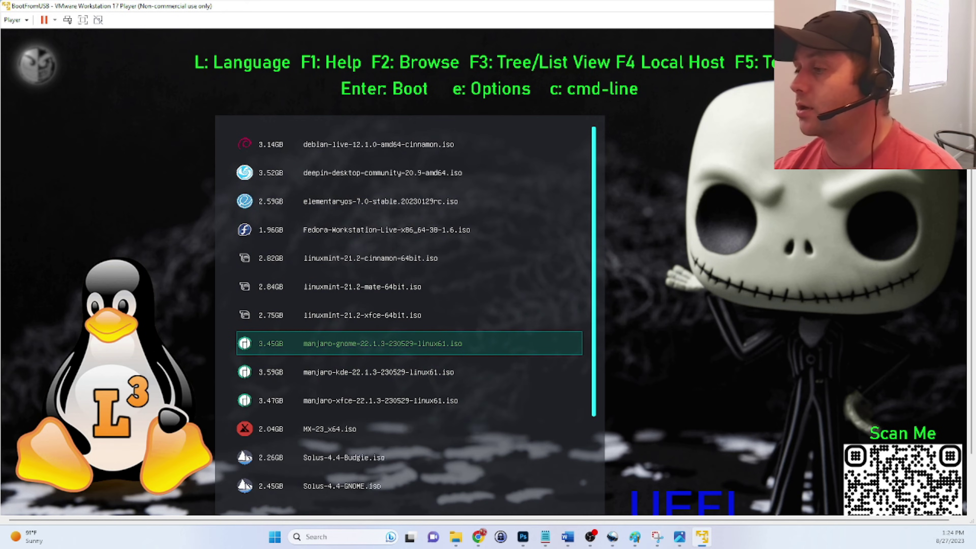
{"action": "key", "text": "Down"}
{"action": "key", "text": "Down"}
{"action": "key", "text": "Down"}
{"action": "key", "text": "Up"}
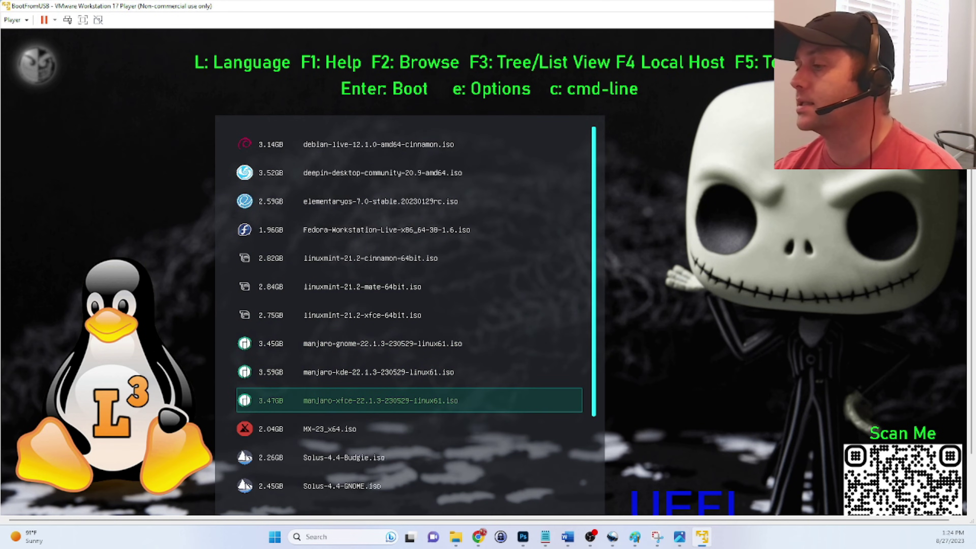
{"action": "key", "text": "Up"}
{"action": "key", "text": "Up"}
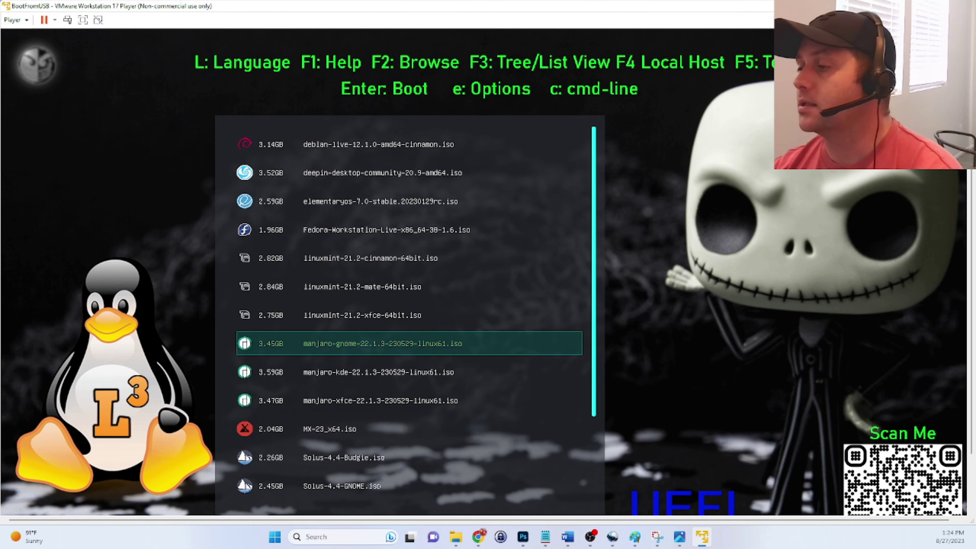
{"action": "key", "text": "Up"}
{"action": "key", "text": "Up"}
{"action": "key", "text": "Up"}
{"action": "key", "text": "Up"}
{"action": "key", "text": "Up"}
{"action": "key", "text": "Up"}
{"action": "key", "text": "Up"}
{"action": "key", "text": "Down"}
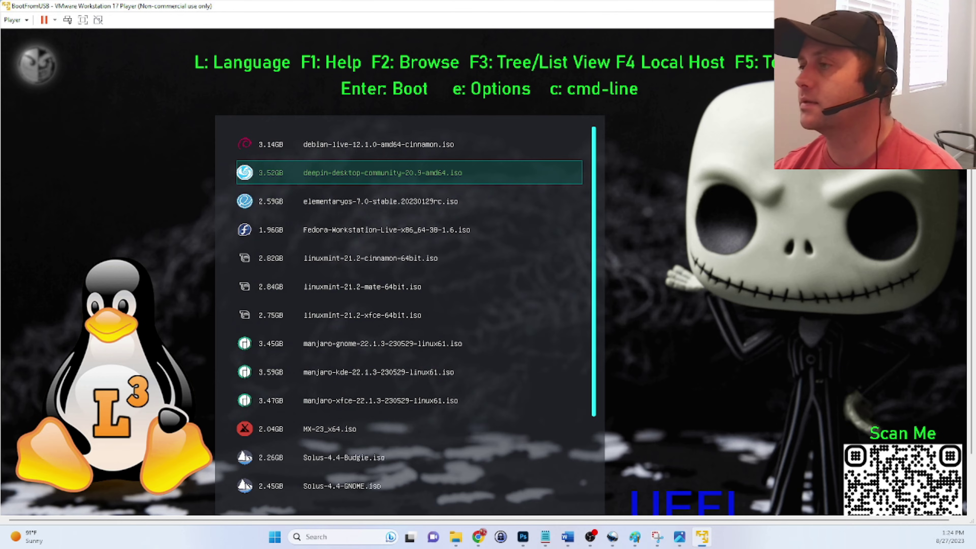
{"action": "key", "text": "Down"}
{"action": "key", "text": "Up"}
{"action": "key", "text": "Up"}
{"action": "key", "text": "Down"}
{"action": "key", "text": "Down"}
{"action": "key", "text": "Down"}
{"action": "key", "text": "Down"}
{"action": "key", "text": "Down"}
{"action": "key", "text": "Down"}
{"action": "key", "text": "Down"}
{"action": "key", "text": "Down"}
{"action": "key", "text": "Down"}
{"action": "key", "text": "Down"}
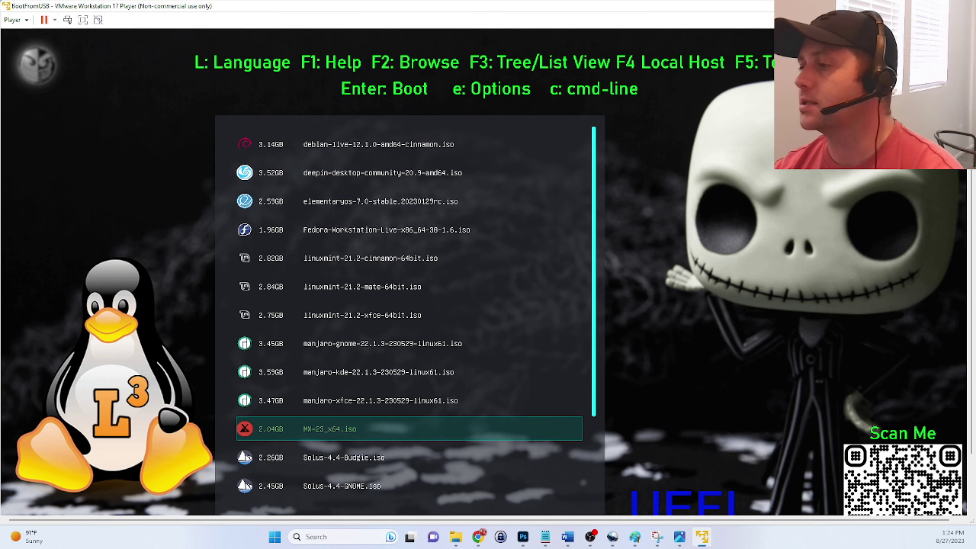
- Boot linuxmint-21.2-cinnamon-64bit.iso in normal mode and start the live system
{"action": "key", "text": "Up"}
{"action": "key", "text": "Up"}
{"action": "key", "text": "Up"}
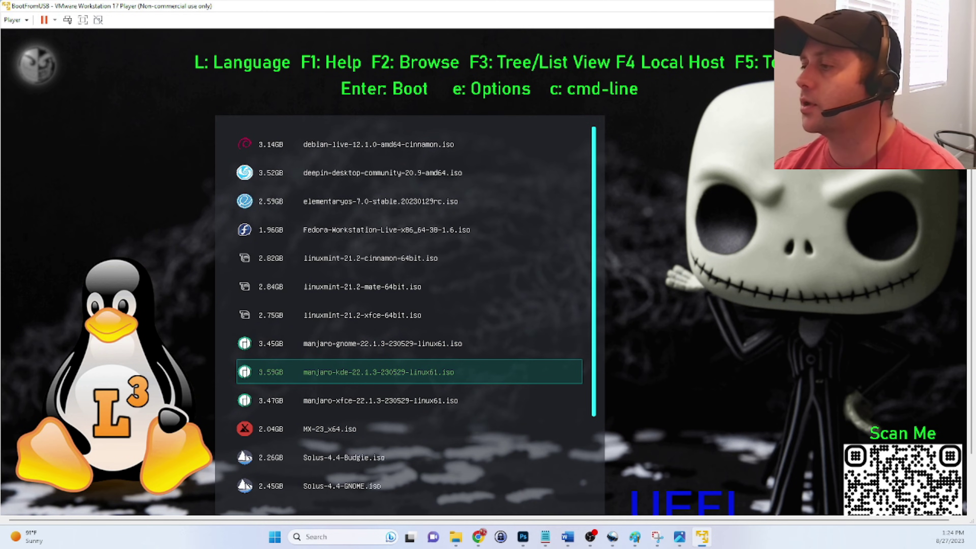
{"action": "key", "text": "Up"}
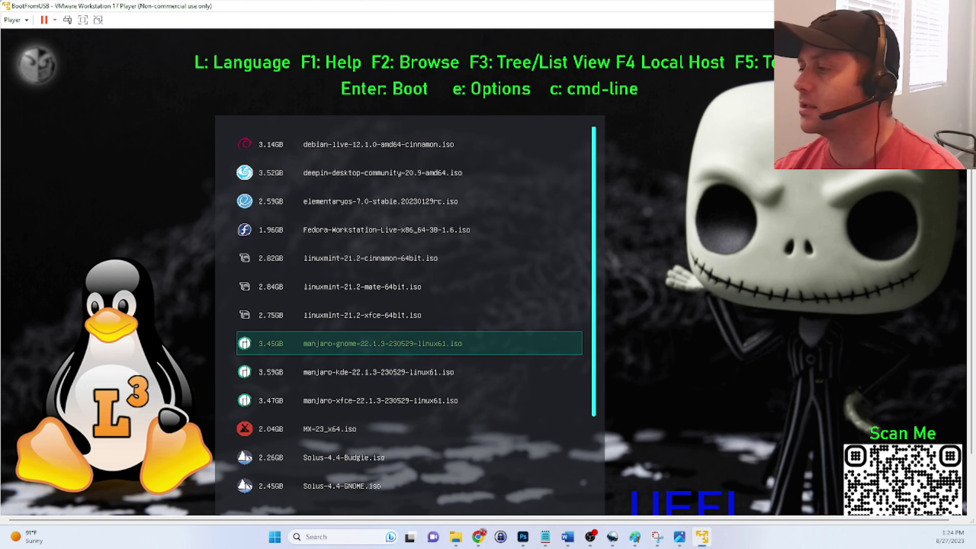
{"action": "key", "text": "Down"}
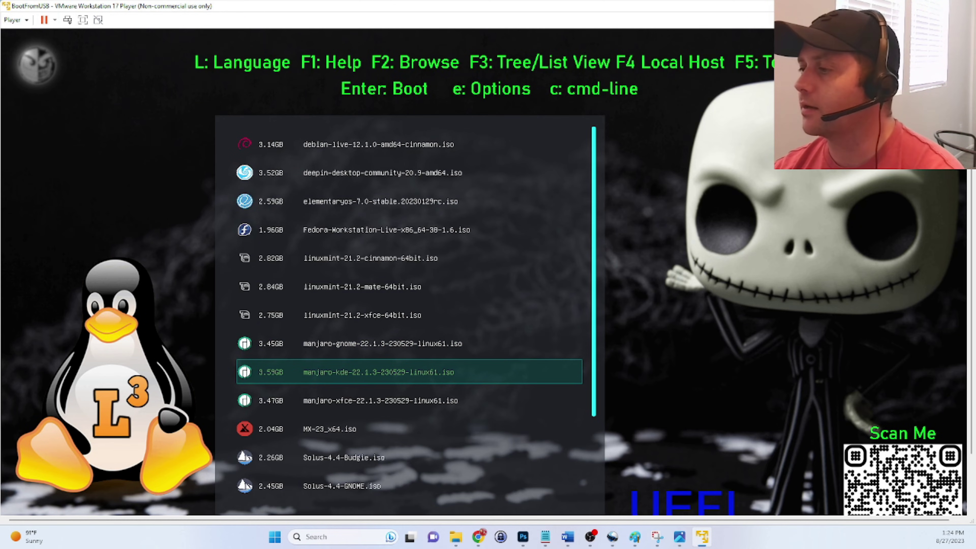
{"action": "key", "text": "Up"}
{"action": "key", "text": "Up"}
{"action": "key", "text": "Up"}
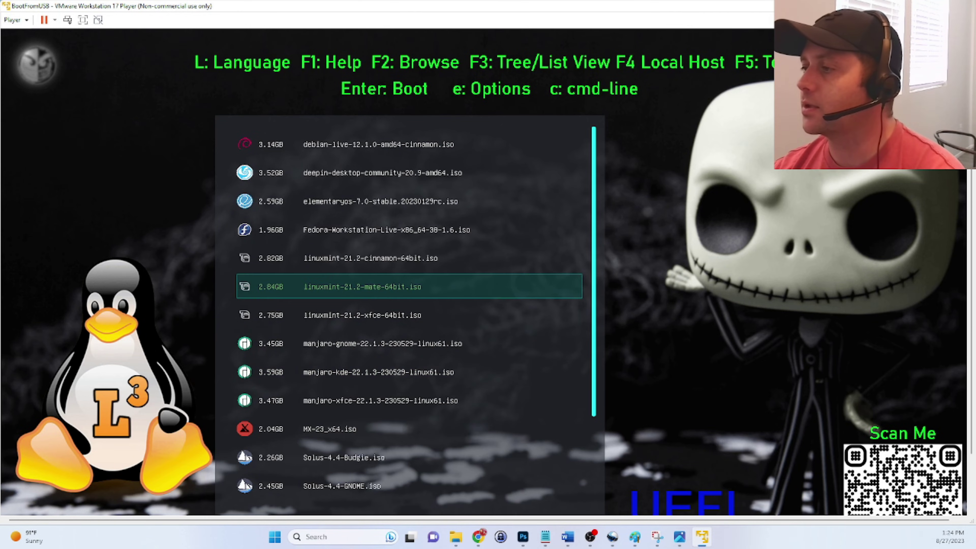
{"action": "key", "text": "Up"}
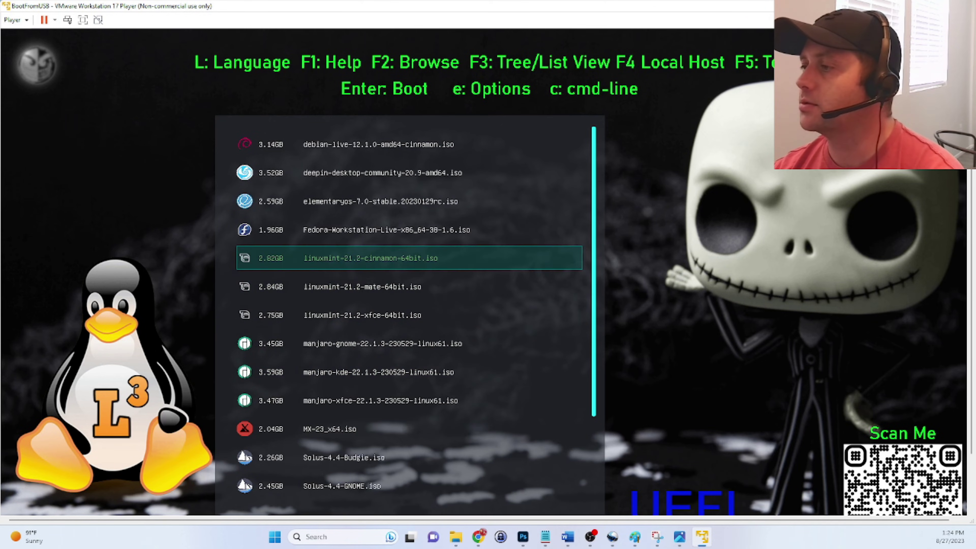
{"action": "key", "text": "Return"}
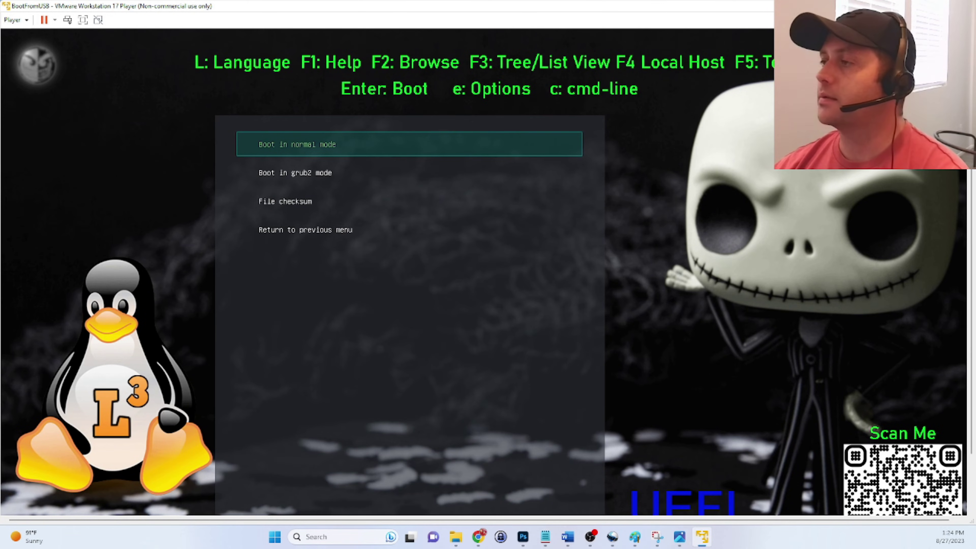
{"action": "key", "text": "Return"}
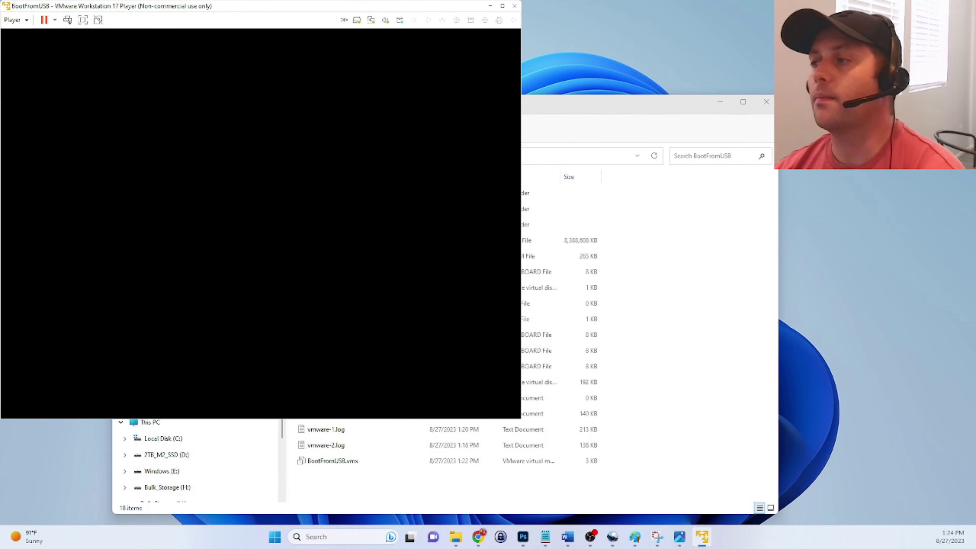
{"action": "key", "text": "Return"}
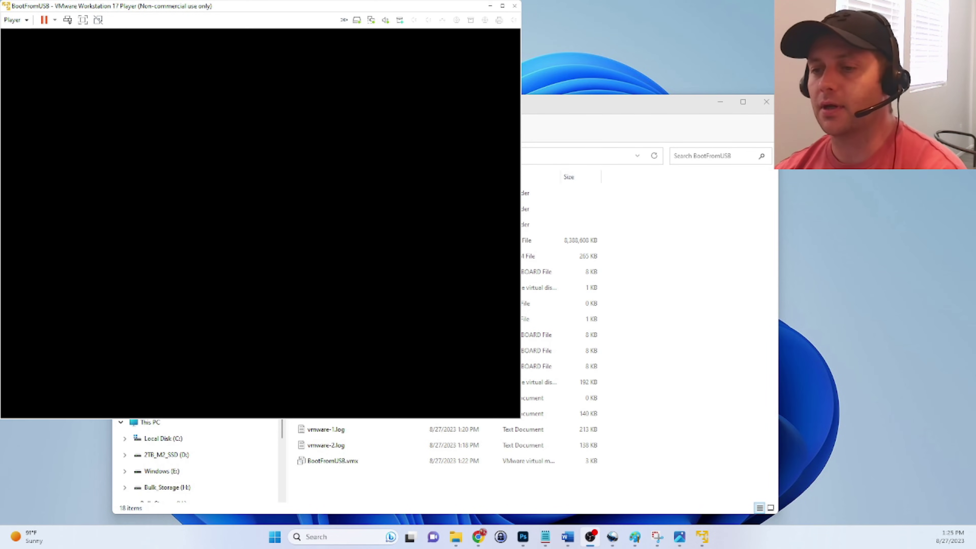
- Return to the BootFromUSB virtual machine window and maximize it
{"action": "key", "text": "alt+Tab"}
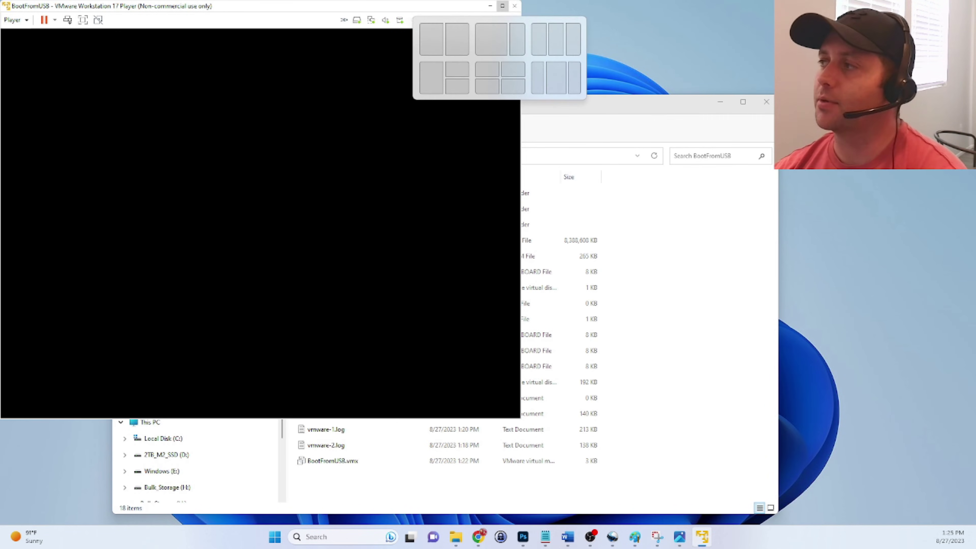
{"action": "left_click", "coordinate": [502, 6]}
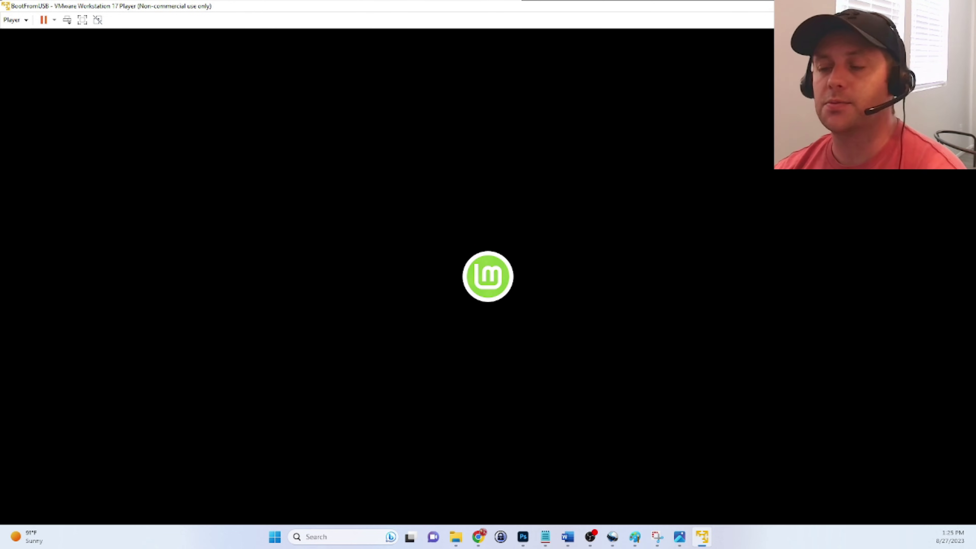
{"action": "key", "text": "alt+Tab"}
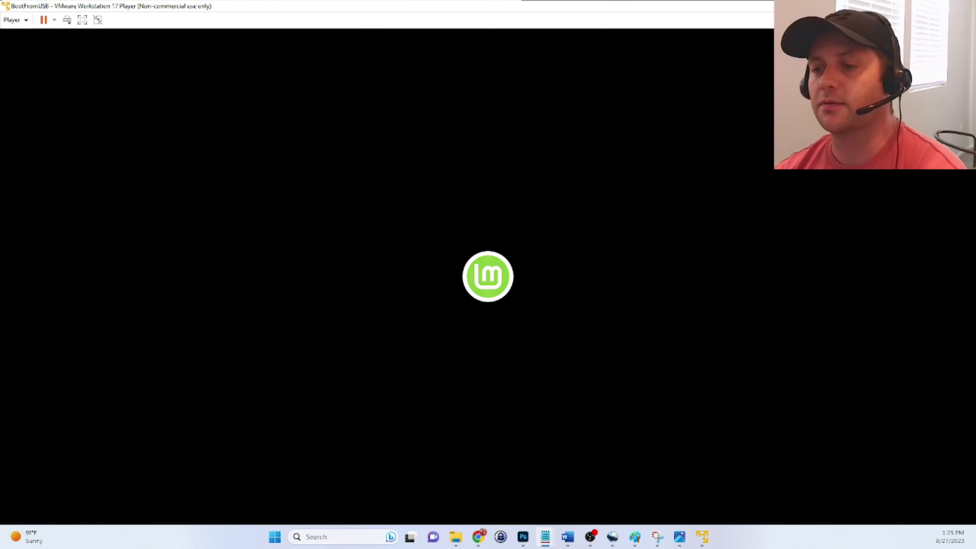
{"action": "key", "text": "alt+Tab"}
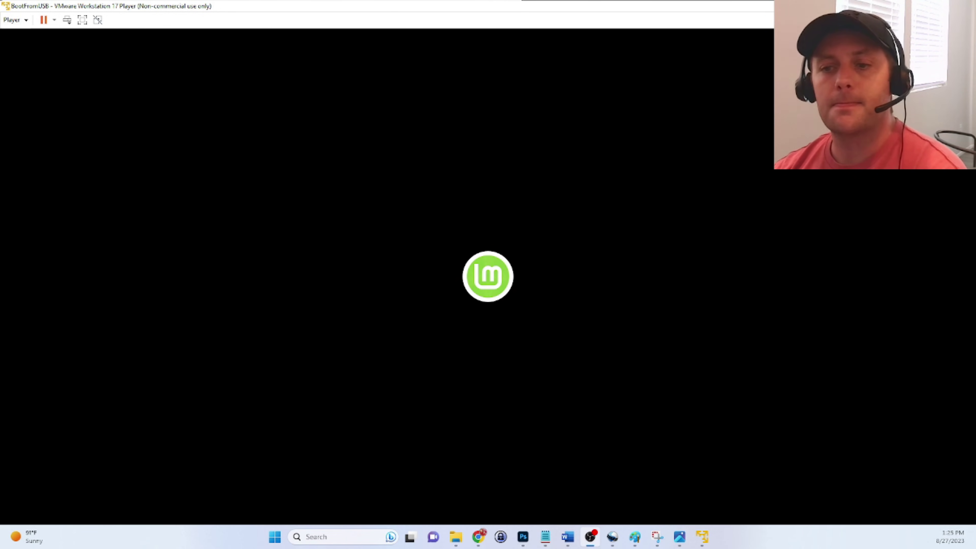
{"action": "key", "text": "alt+Tab"}
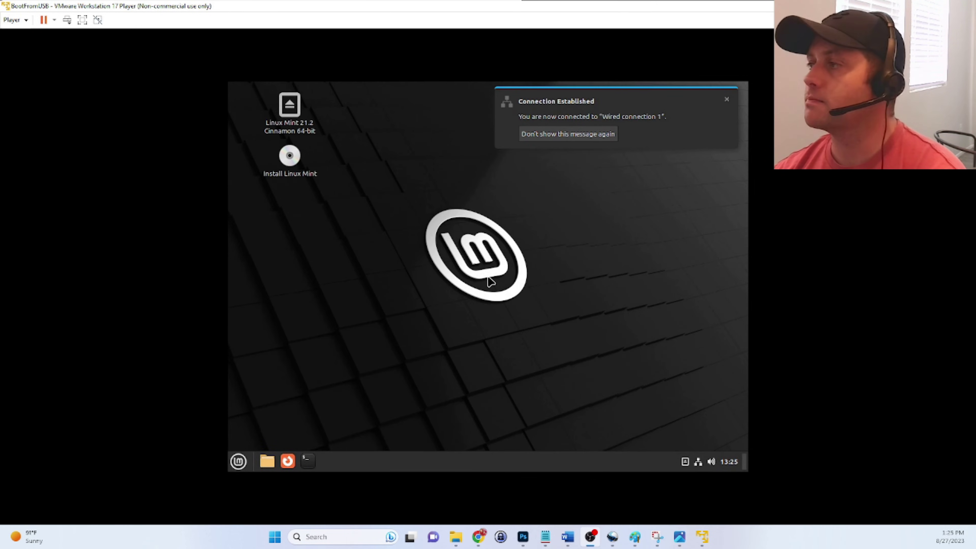
- Look over the Linux Mint live desktop, checking the full application list and the two desktop icons
{"action": "left_click", "coordinate": [487, 277]}
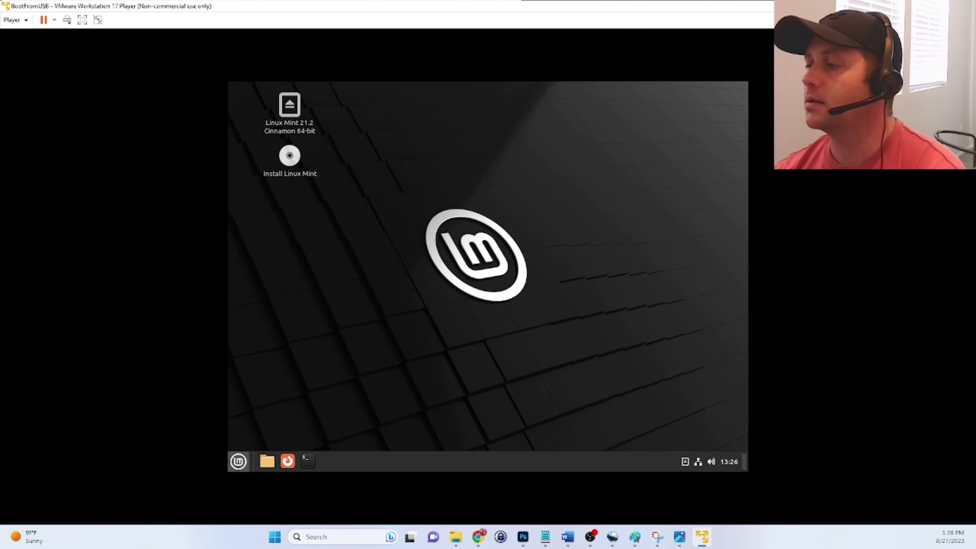
{"action": "left_click", "coordinate": [238, 461]}
{"action": "mouse_move", "coordinate": [324, 213]}
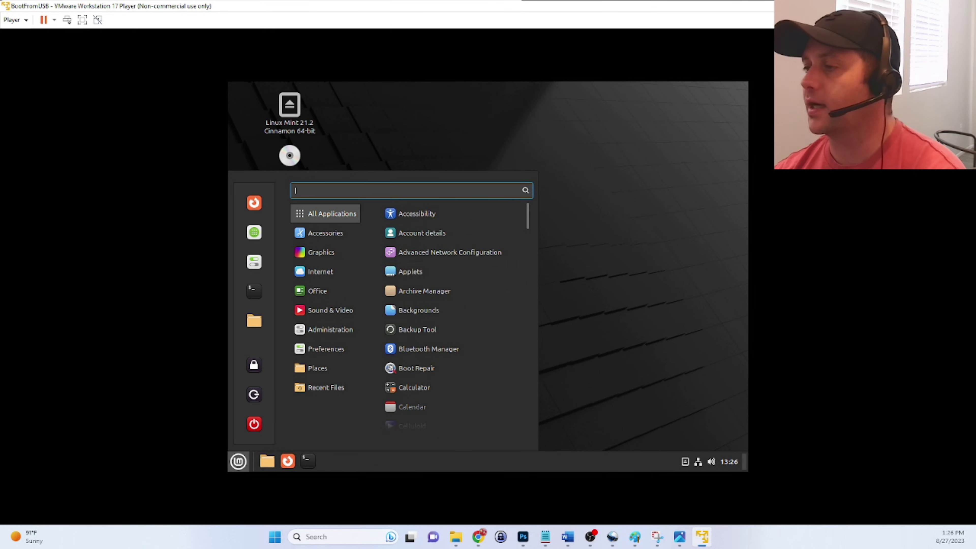
{"action": "mouse_move", "coordinate": [324, 290]}
{"action": "key", "text": "Escape"}
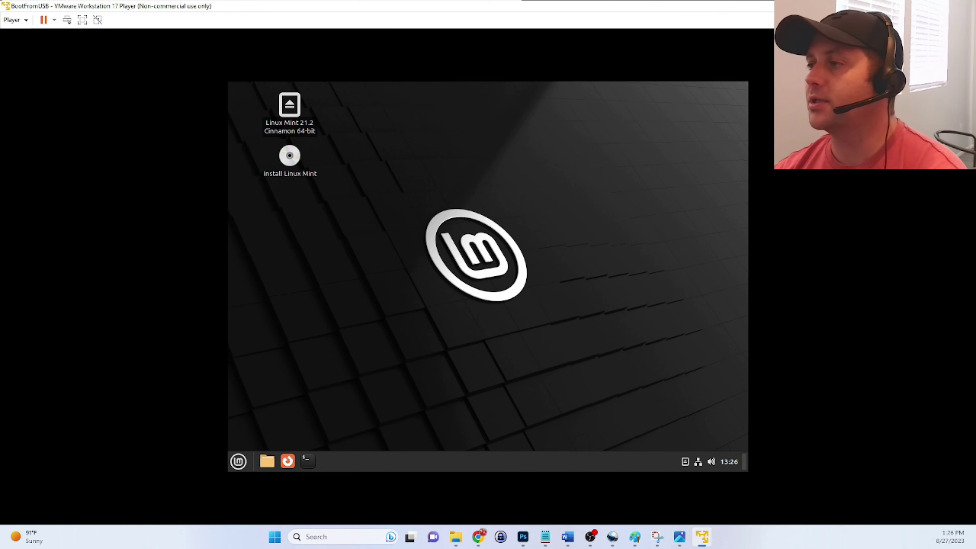
{"action": "left_click", "coordinate": [289, 104]}
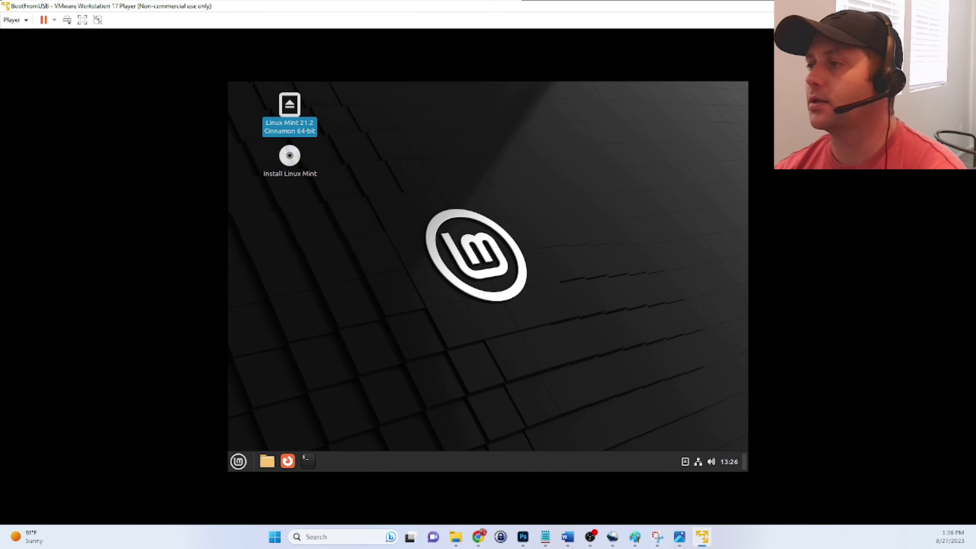
{"action": "double_click", "coordinate": [289, 156]}
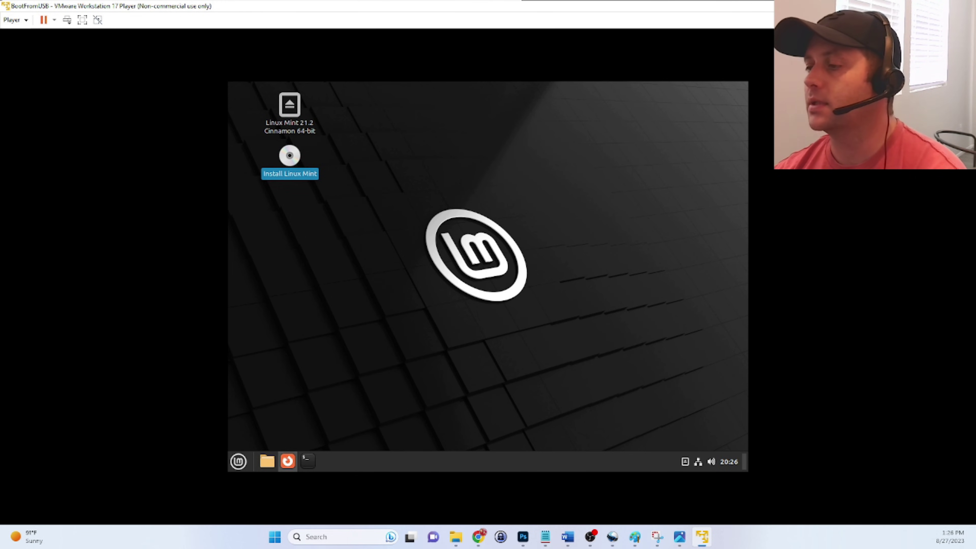
- Browse the application menu's categories, including Places, Internet, Recent Files and Sound & Video
{"action": "left_click", "coordinate": [238, 461]}
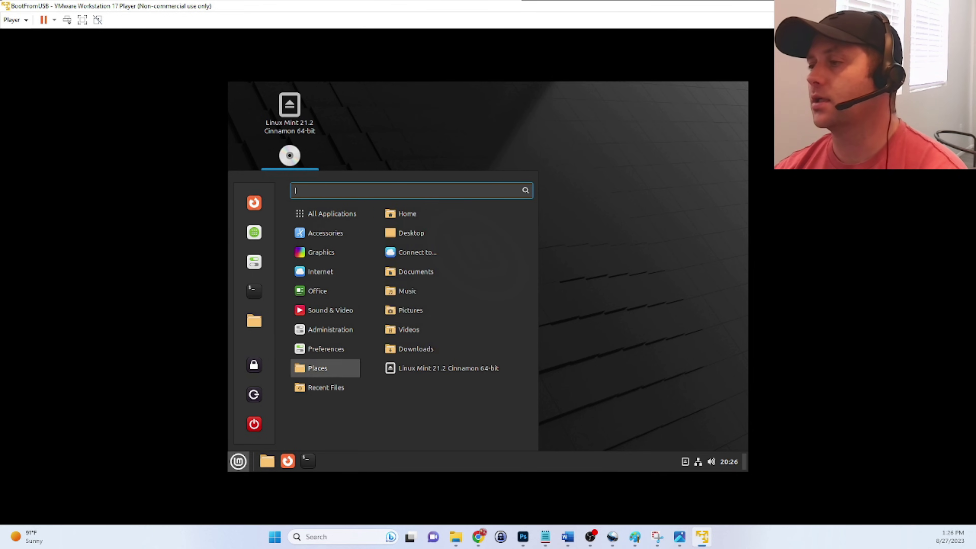
{"action": "mouse_move", "coordinate": [324, 290]}
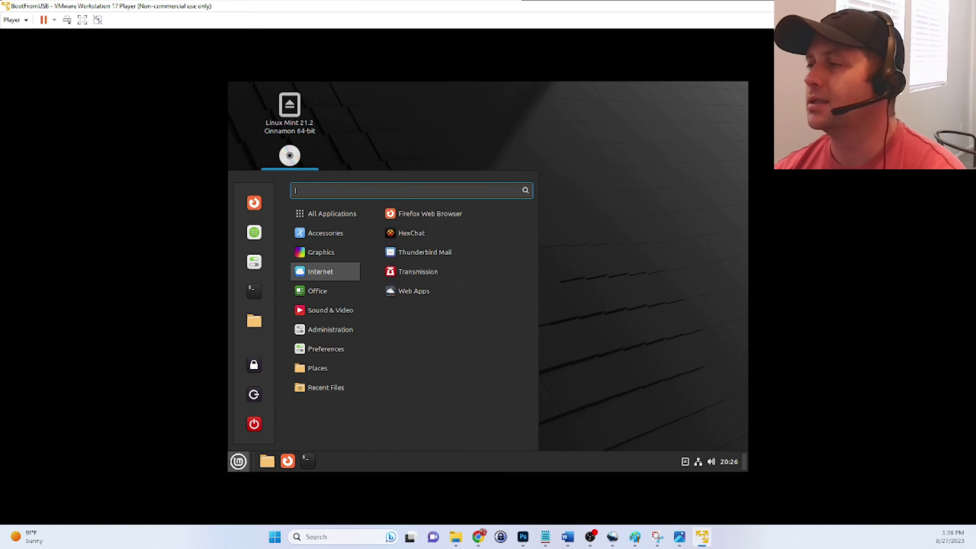
{"action": "mouse_move", "coordinate": [324, 213]}
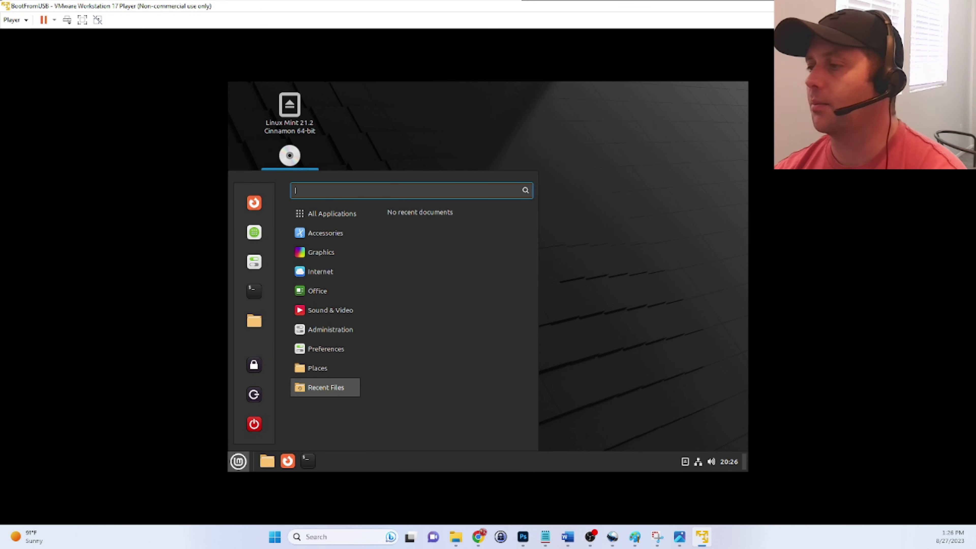
{"action": "mouse_move", "coordinate": [325, 310]}
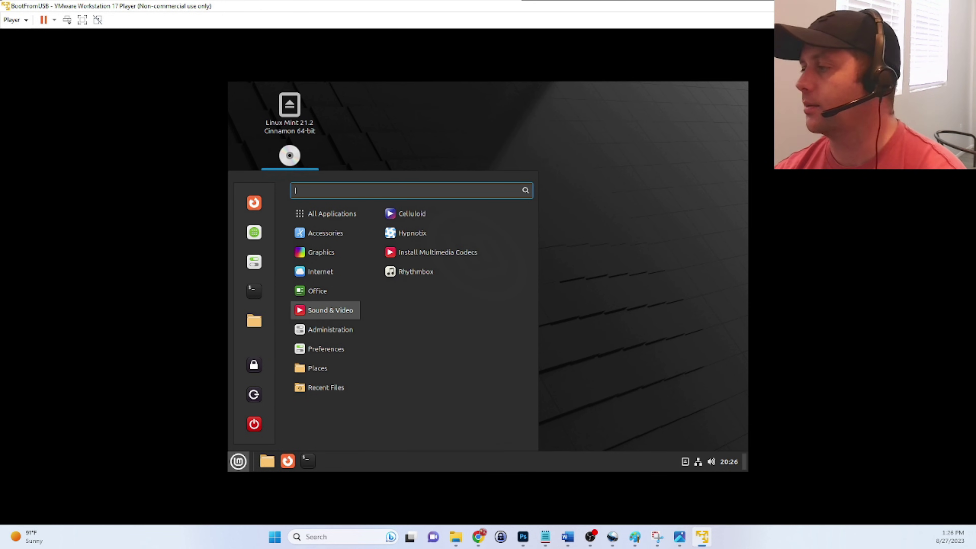
{"action": "key", "text": "Escape"}
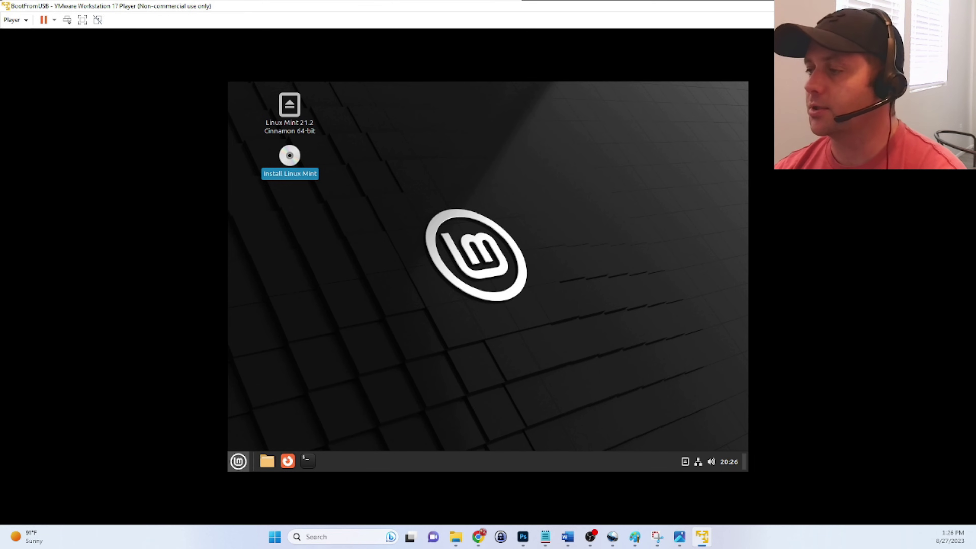
- Quit the Linux Mint live session and restart the virtual machine
{"action": "left_click", "coordinate": [238, 461]}
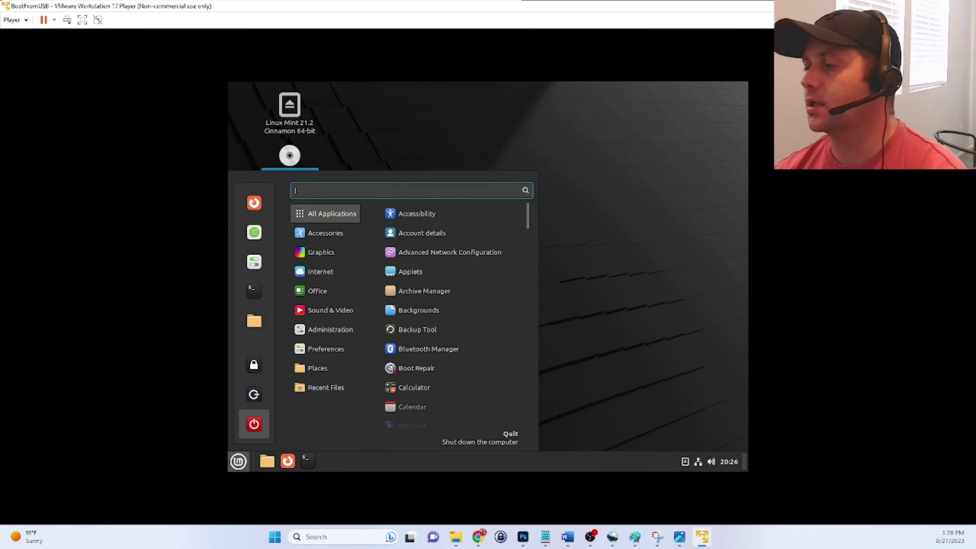
{"action": "left_click", "coordinate": [253, 424]}
{"action": "left_click", "coordinate": [463, 294]}
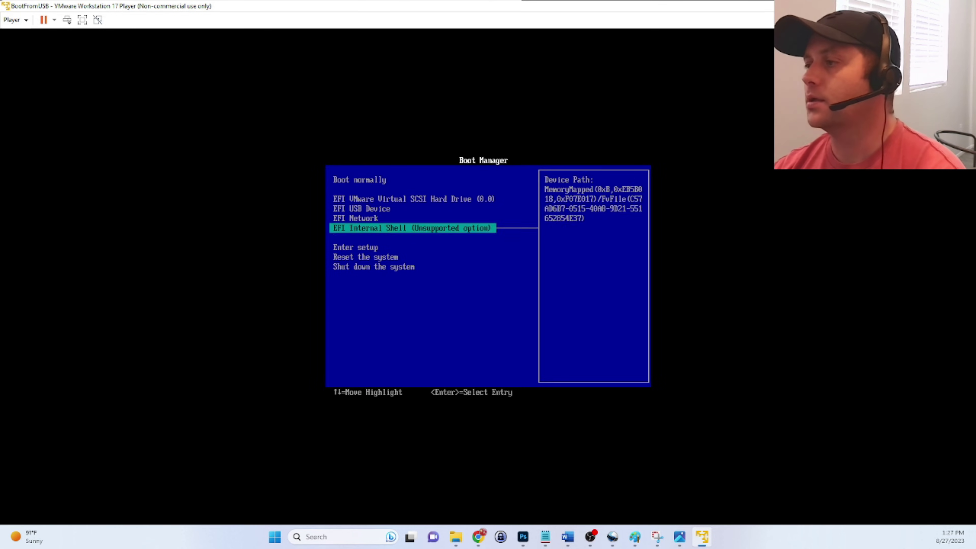
- Enter the firmware setup from the Boot Manager and open the Change boot order page in the boot options configuration
{"action": "key", "text": "Down"}
{"action": "key", "text": "Down"}
{"action": "key", "text": "Down"}
{"action": "key", "text": "Down"}
{"action": "key", "text": "Return"}
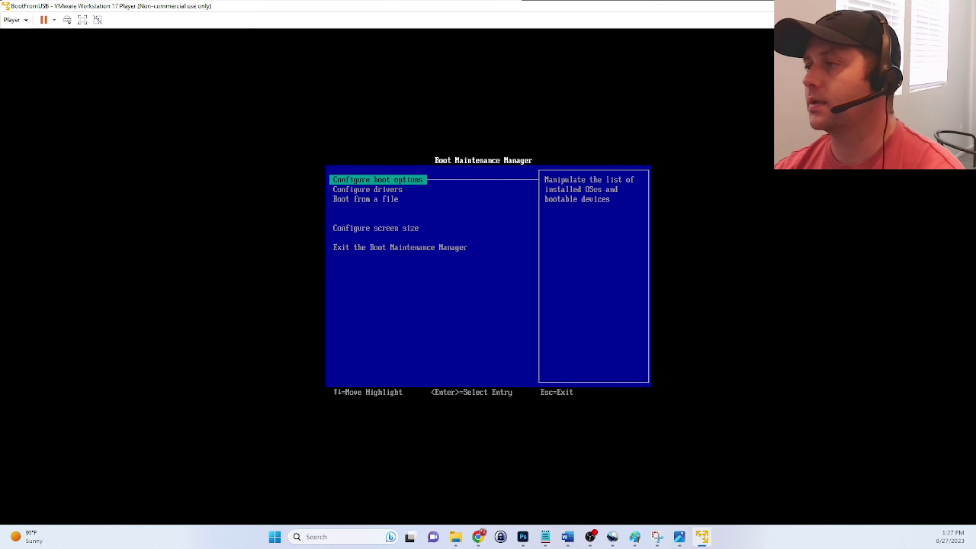
{"action": "key", "text": "Return"}
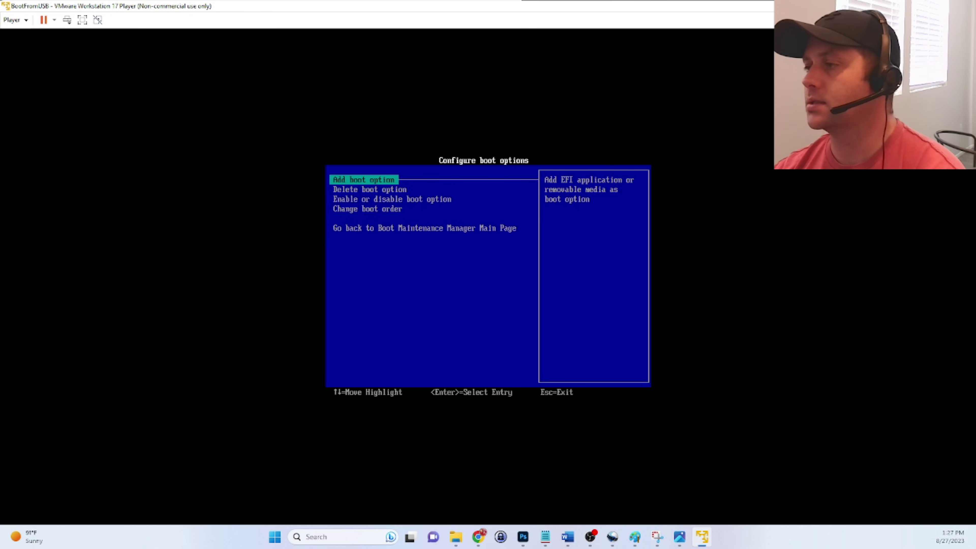
{"action": "key", "text": "Down"}
{"action": "key", "text": "Down"}
{"action": "key", "text": "Down"}
{"action": "key", "text": "Return"}
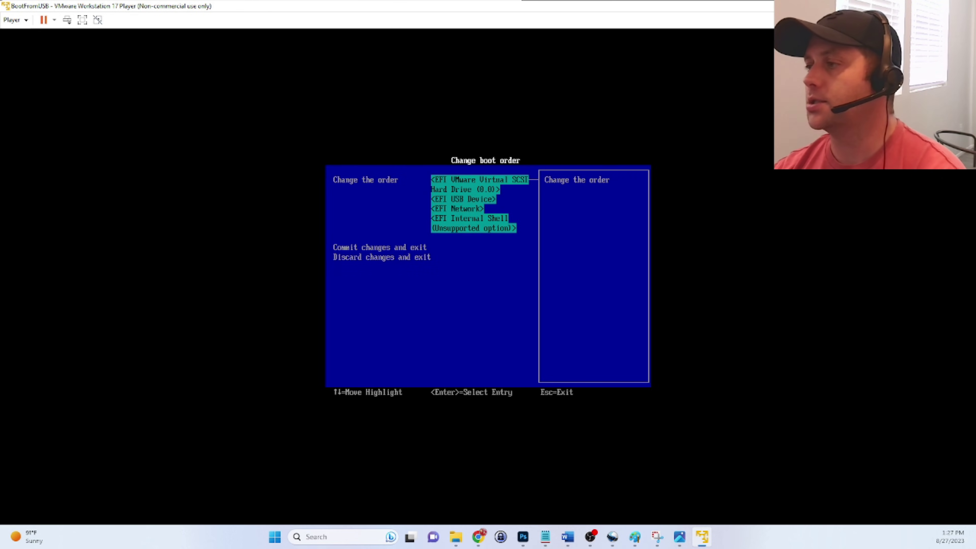
- Set the boot order to EFI USB Device, EFI Internal Shell, EFI Network, and EFI VMware Virtual SCSI Hard Drive last
{"action": "key", "text": "Return"}
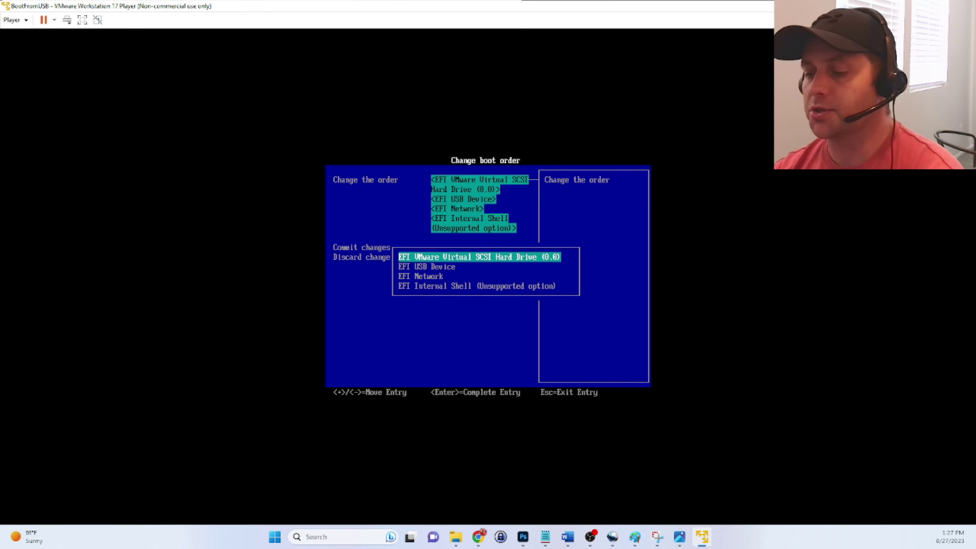
{"action": "key", "text": "minus"}
{"action": "key", "text": "minus"}
{"action": "key", "text": "minus"}
{"action": "key", "text": "Up"}
{"action": "key", "text": "Up"}
{"action": "key", "text": "minus"}
{"action": "key", "text": "Up"}
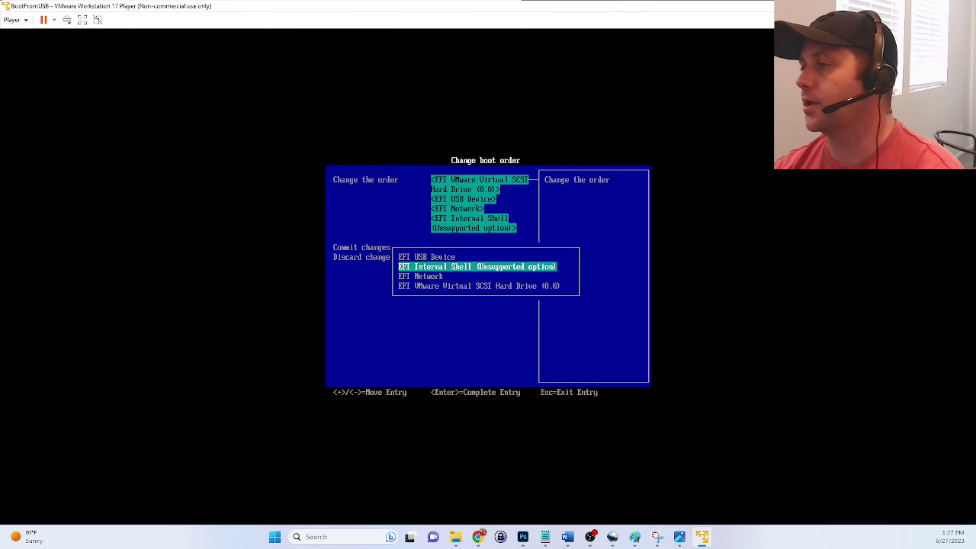
{"action": "key", "text": "Up"}
{"action": "key", "text": "Down"}
{"action": "key", "text": "Down"}
{"action": "key", "text": "Down"}
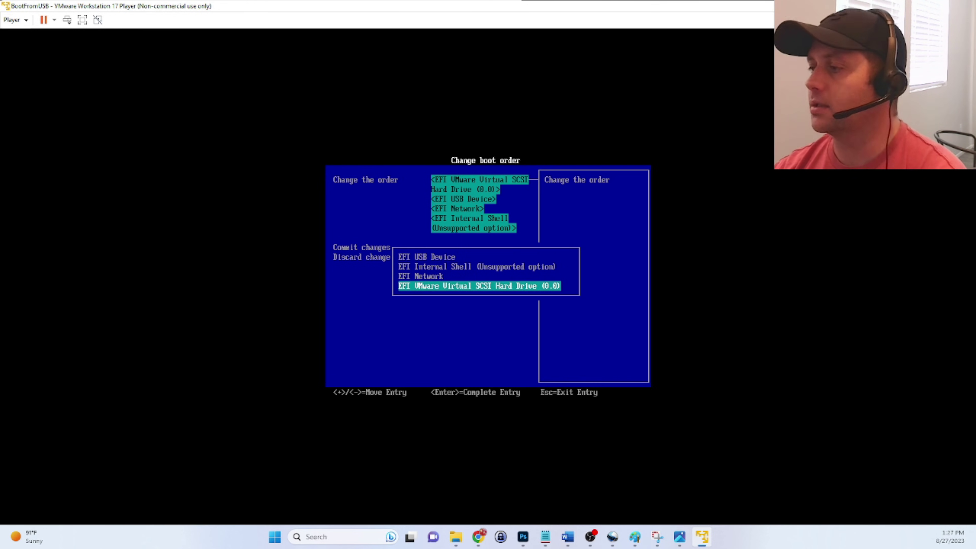
{"action": "key", "text": "Return"}
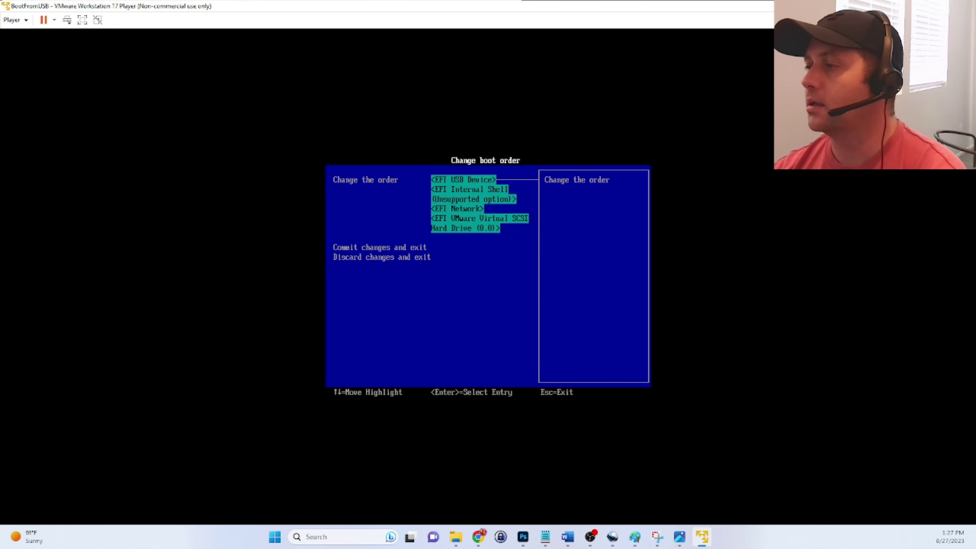
- Commit the new boot order and exit the Boot Maintenance Manager to the Boot Manager
{"action": "key", "text": "Up"}
{"action": "key", "text": "Up"}
{"action": "key", "text": "Return"}
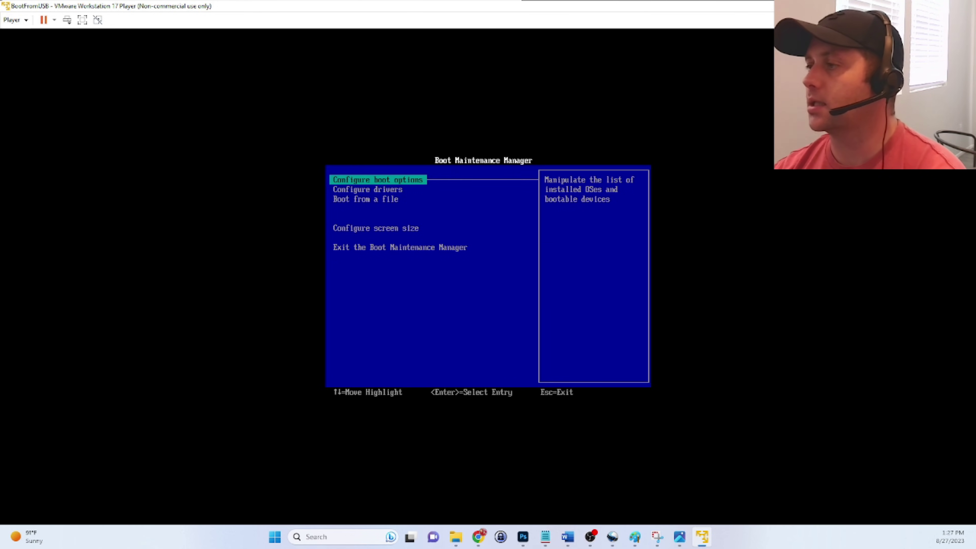
{"action": "key", "text": "Down"}
{"action": "key", "text": "Down"}
{"action": "key", "text": "Down"}
{"action": "key", "text": "Down"}
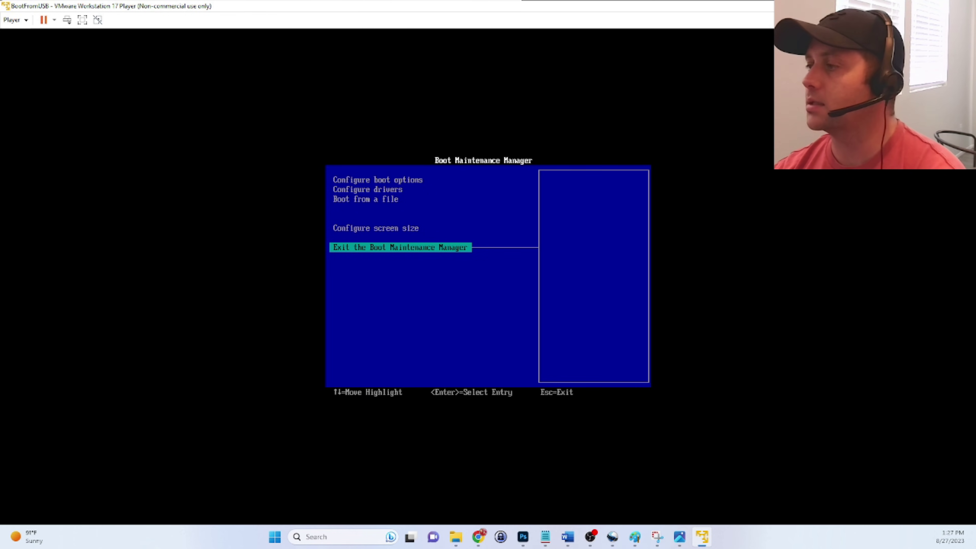
{"action": "key", "text": "Return"}
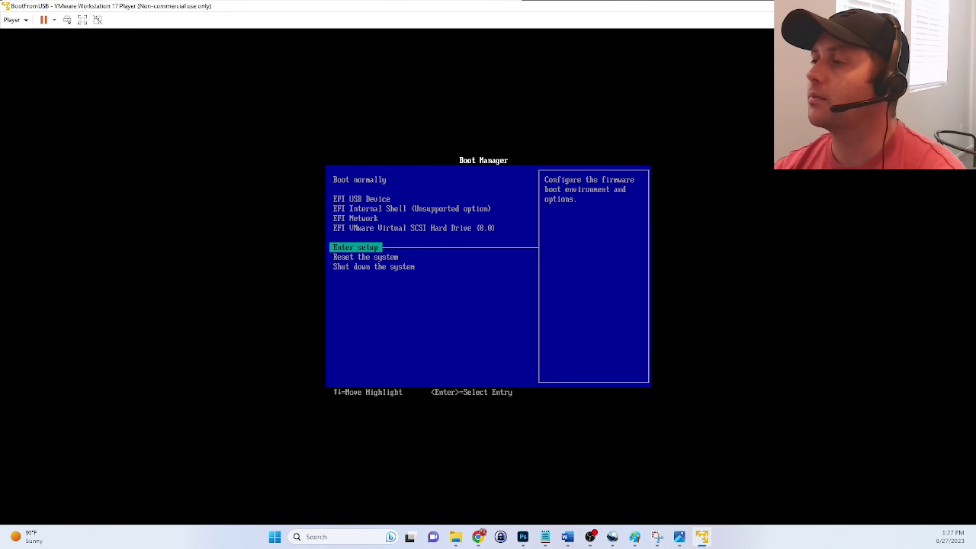
- Reset the system to load the USB drive's ISO boot menu, and switch away from the virtual machine to Notepad
{"action": "key", "text": "Down"}
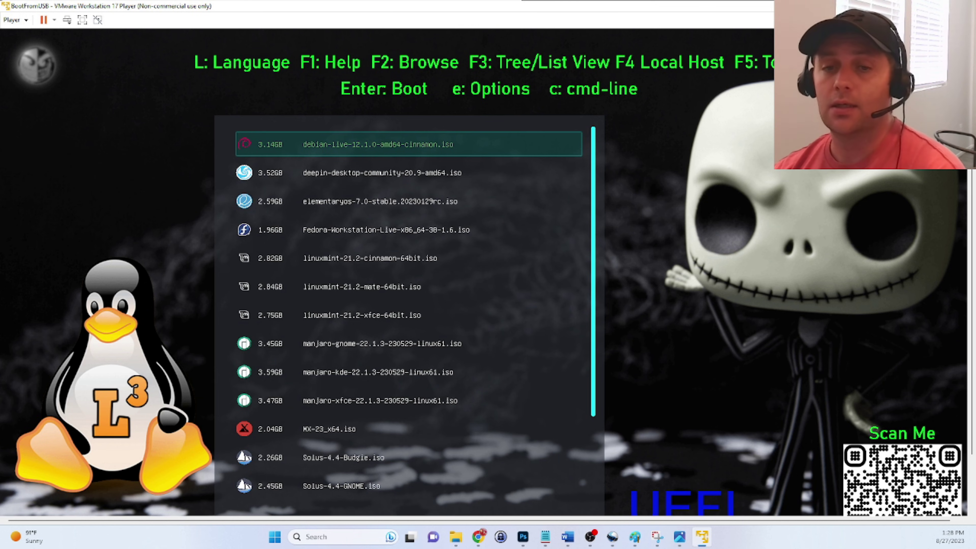
{"action": "key", "text": "alt+Tab"}
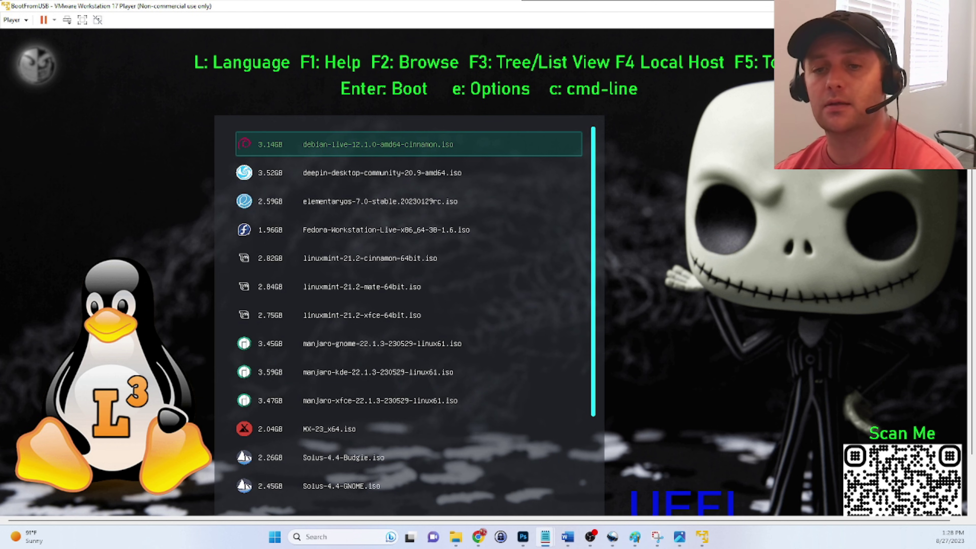